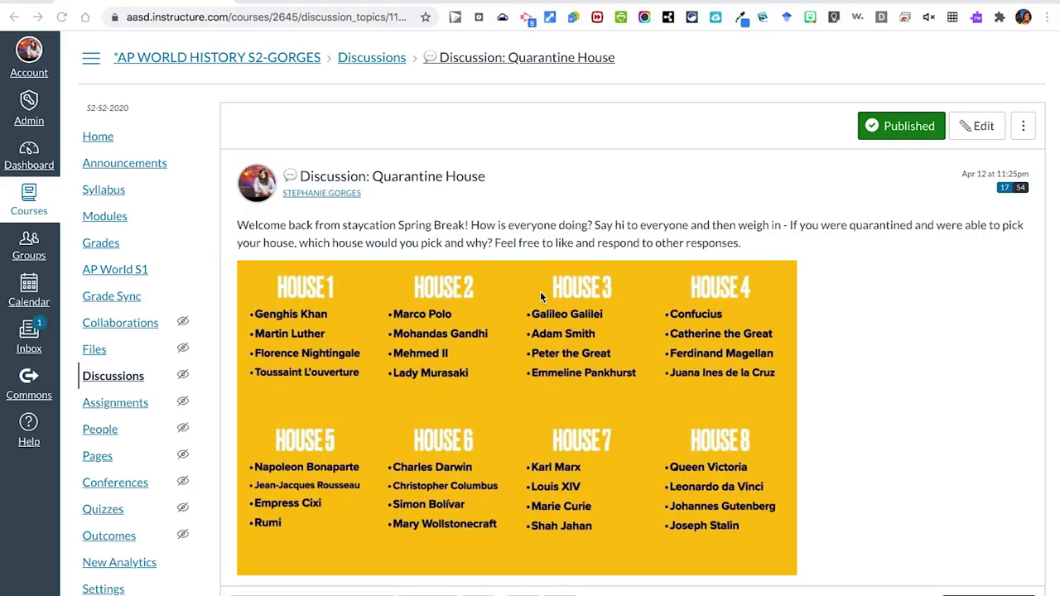
Look through the prompts and student replies in the Quarantine House and Treaty of Versailles discussions
scroll(540, 292, "down", 8)
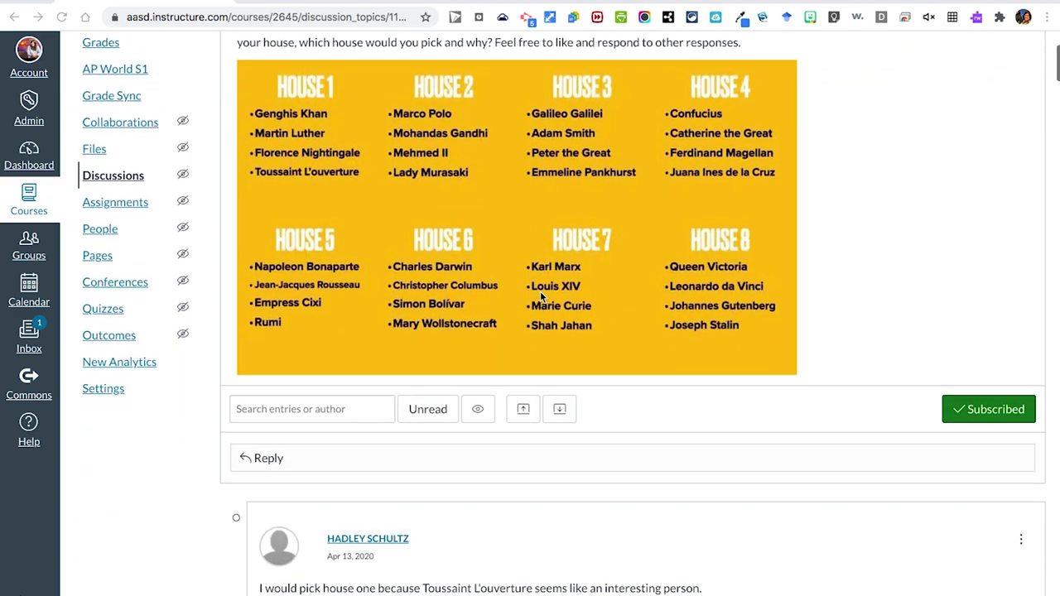
scroll(539, 296, "down", 5)
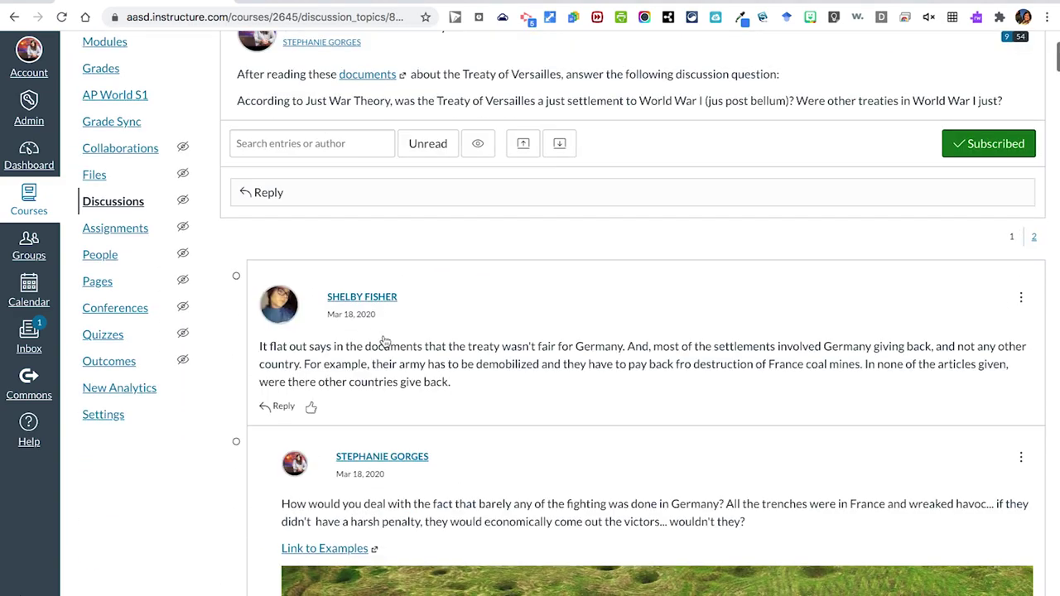
scroll(383, 340, "down", 1)
scroll(383, 340, "down", 7)
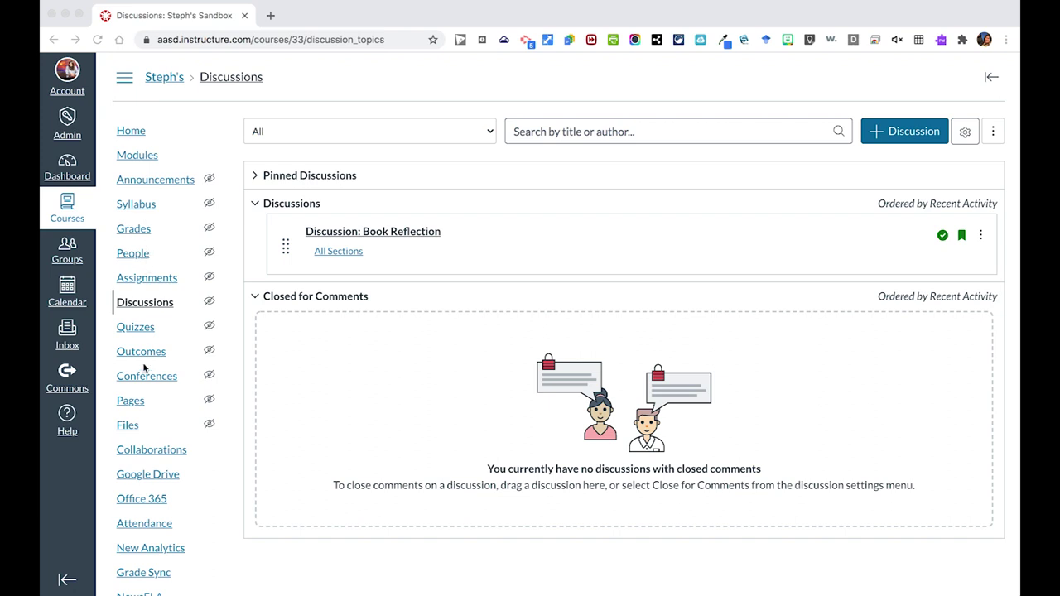
Open the sandbox course's Modules page at the Creating in Canvas module
left_click(122, 156)
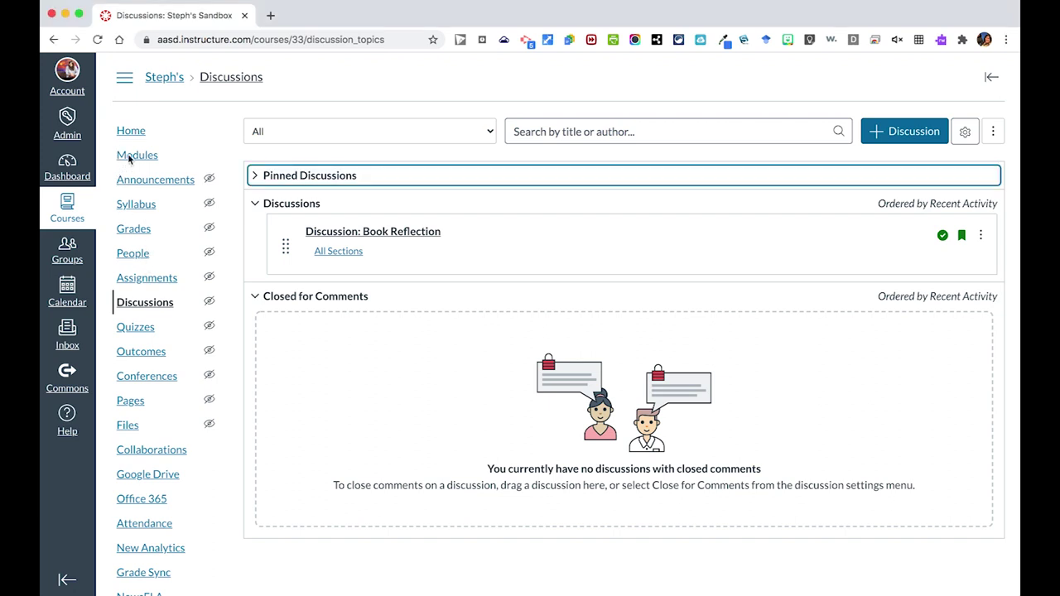
left_click(127, 155)
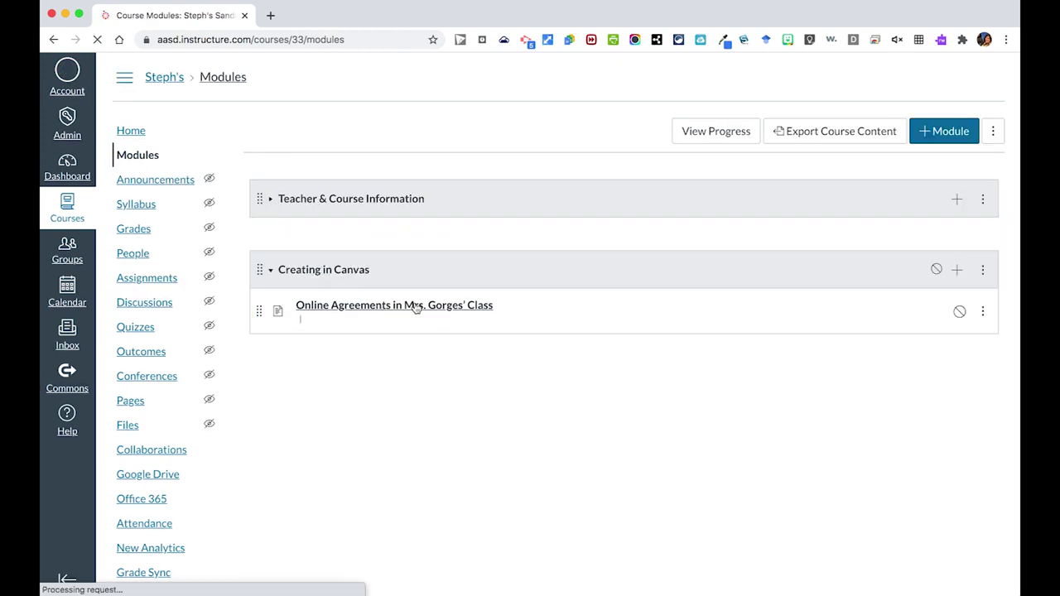
scroll(380, 265, "down", 2)
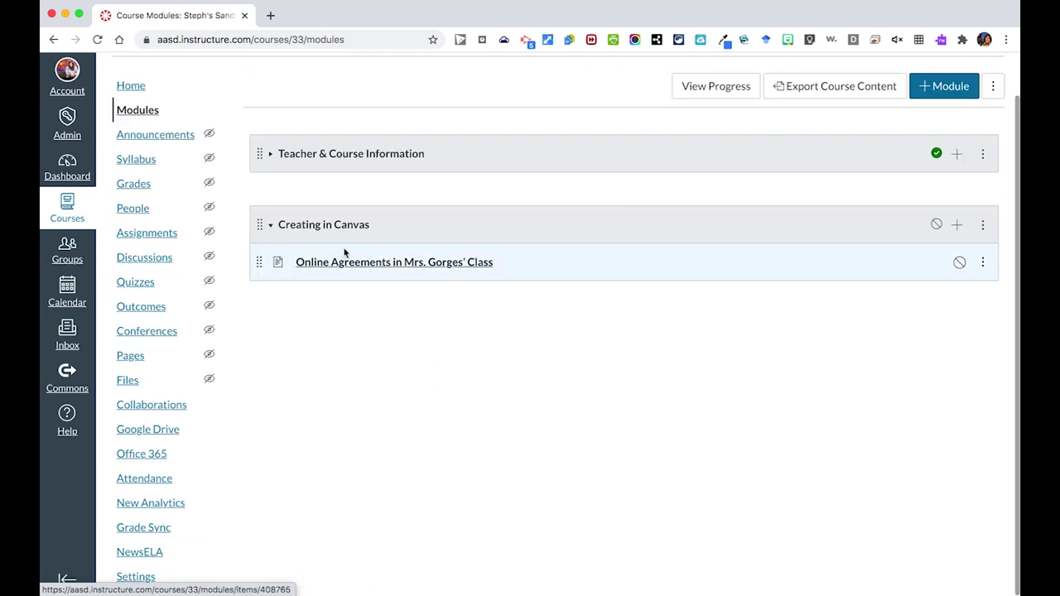
Add a new discussion topic named "Discussion: Summer Memories" to the Creating in Canvas module
left_click(956, 225)
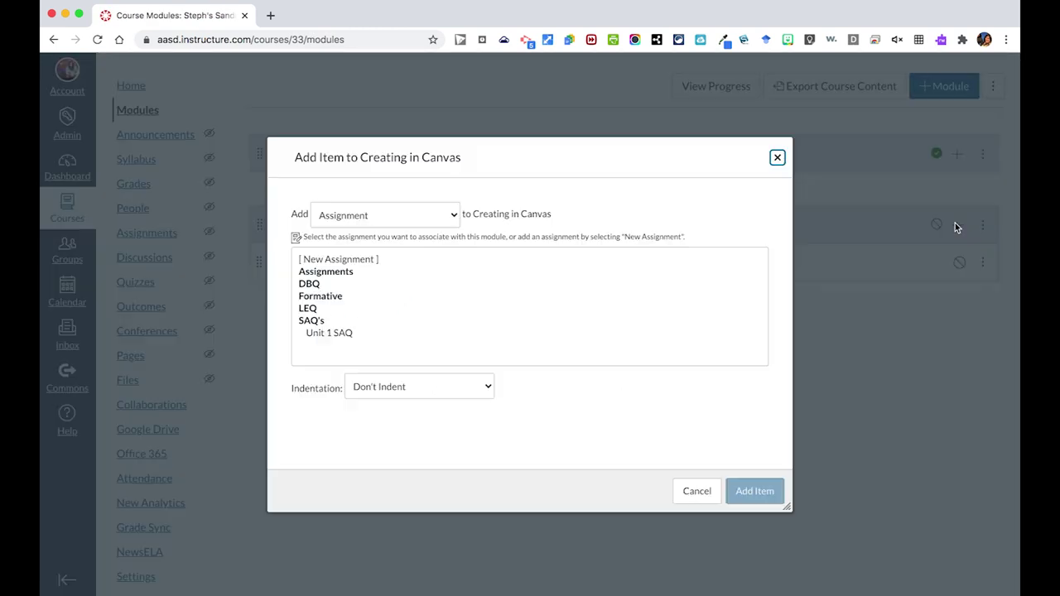
left_click(354, 260)
left_click(365, 215)
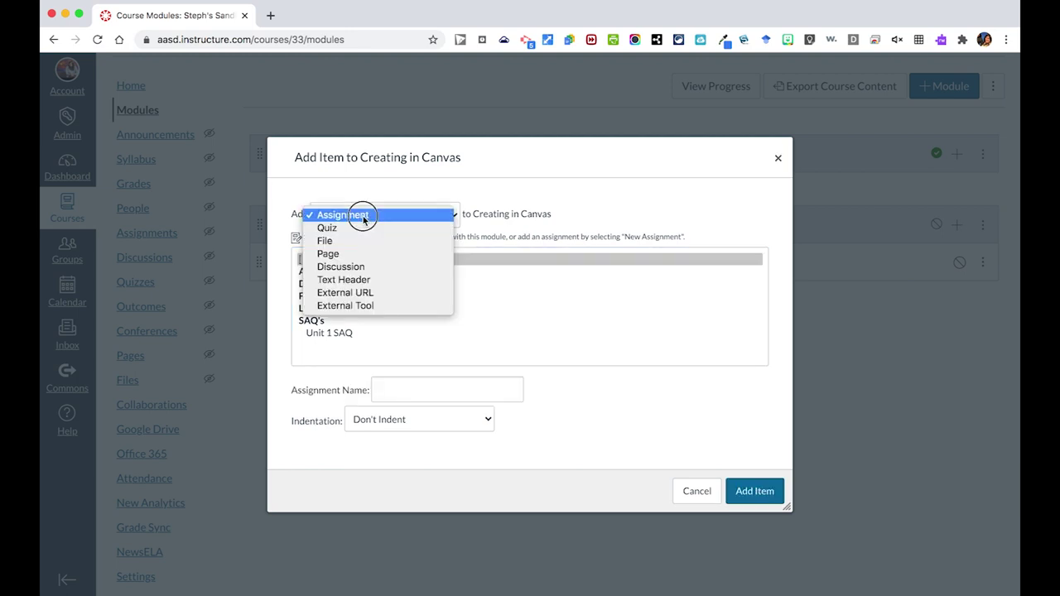
left_click(369, 266)
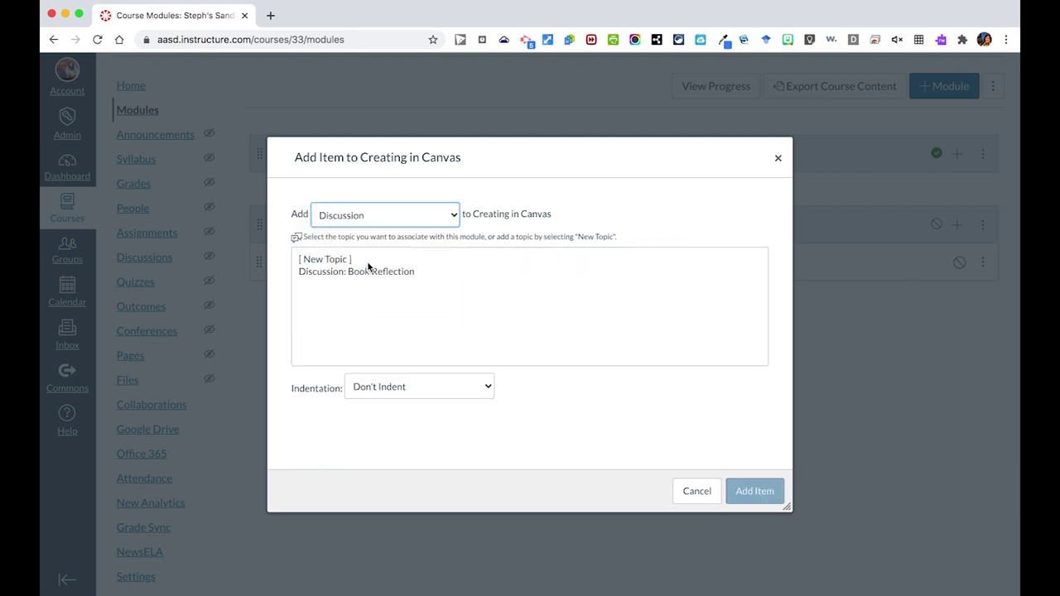
left_click(360, 261)
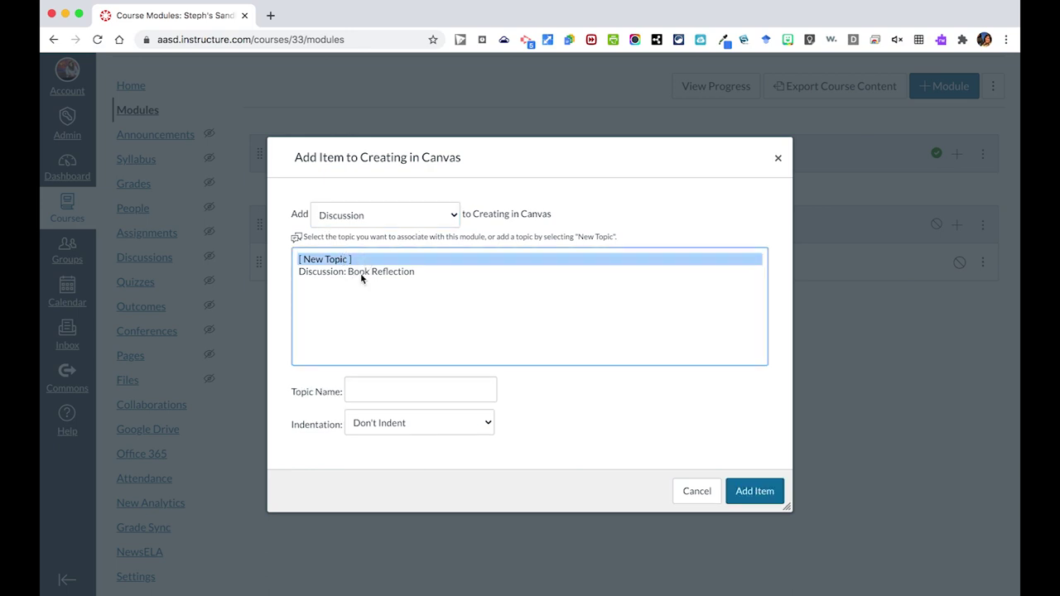
left_click(370, 390)
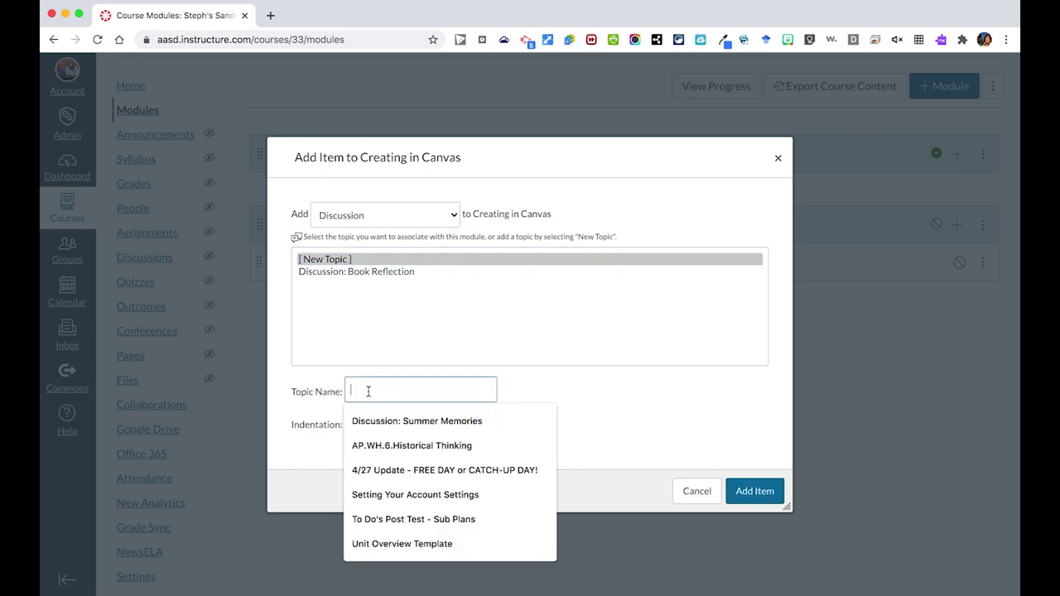
type("Discussion:")
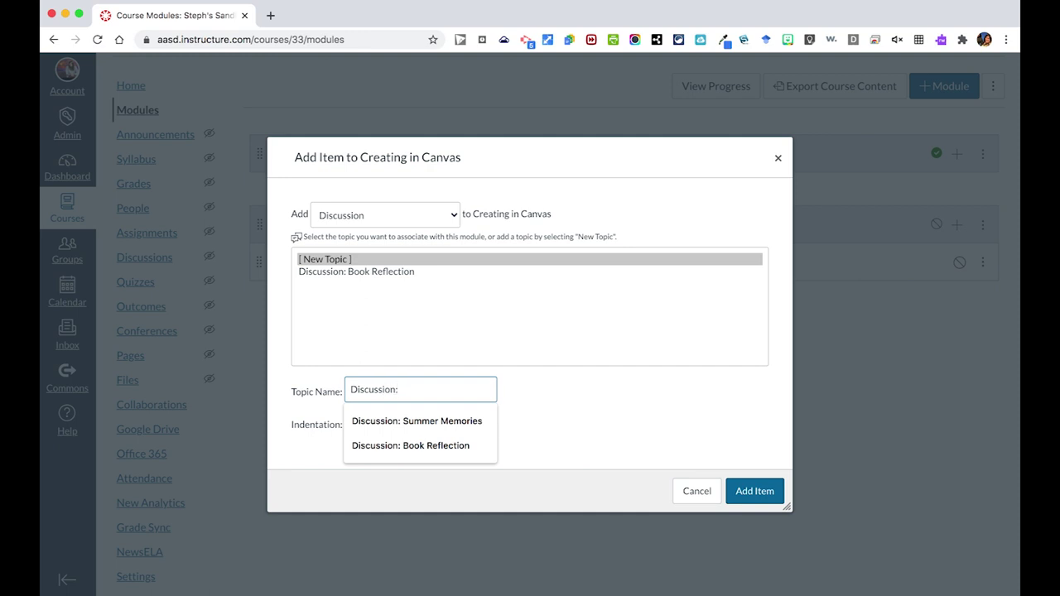
key("Down")
key("Return")
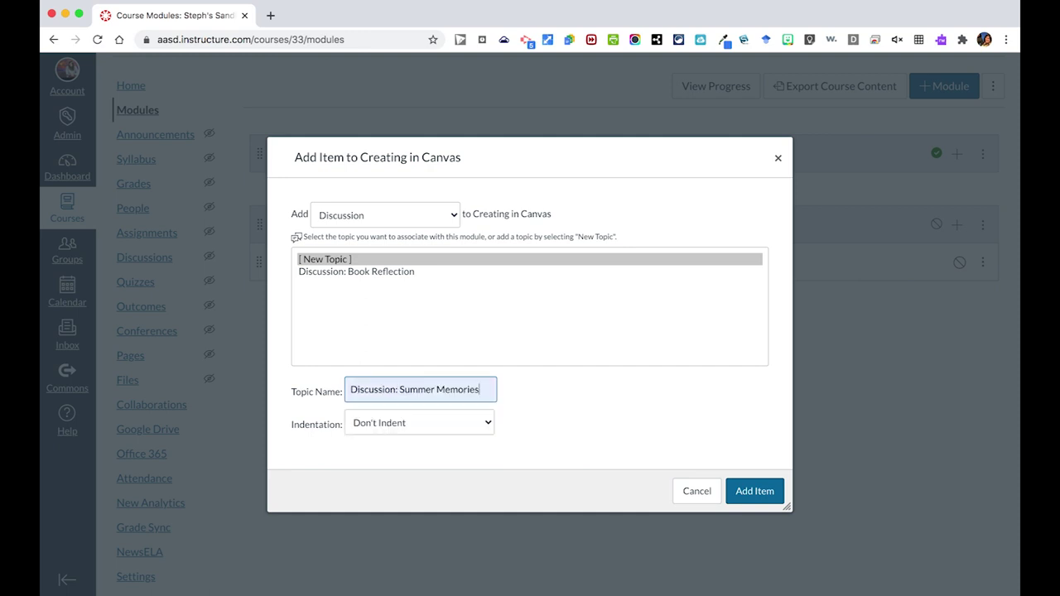
left_click(762, 500)
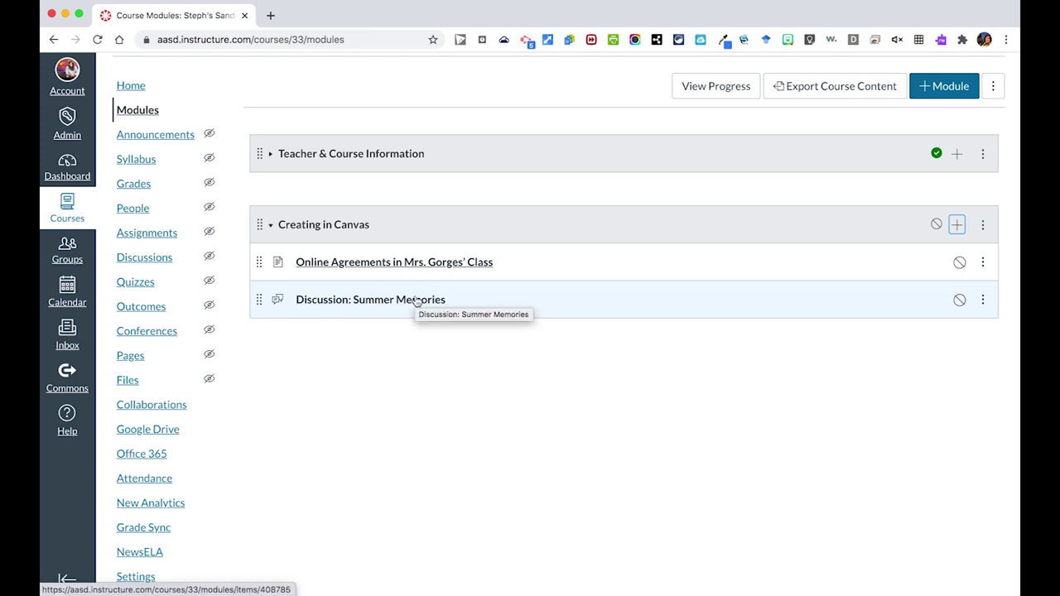
Open the Summer Memories discussion for editing and enter the prompt "What is your favorite memory from this summer?"
left_click(416, 301)
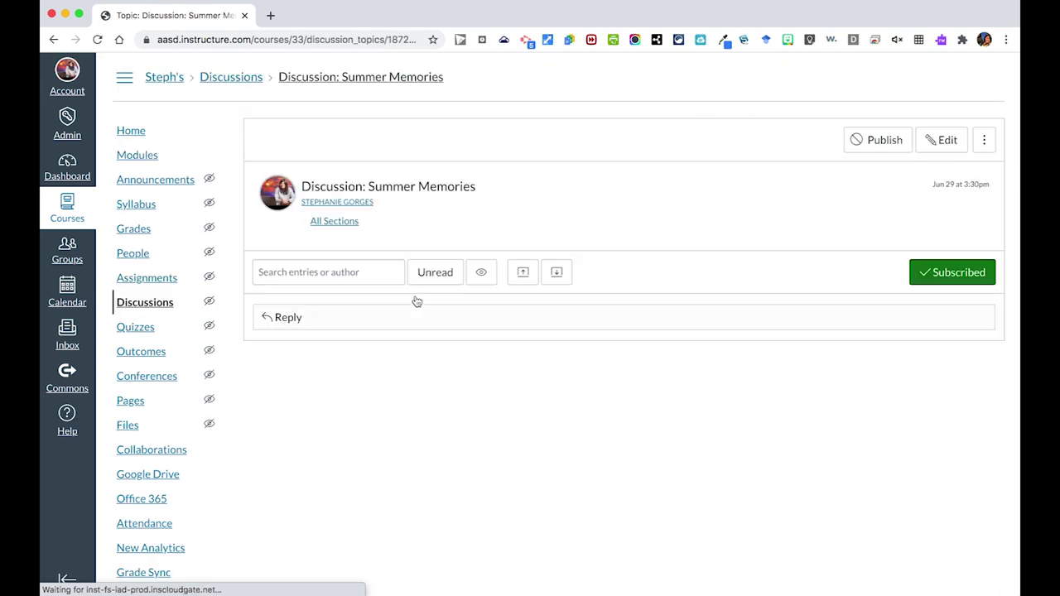
left_click(942, 141)
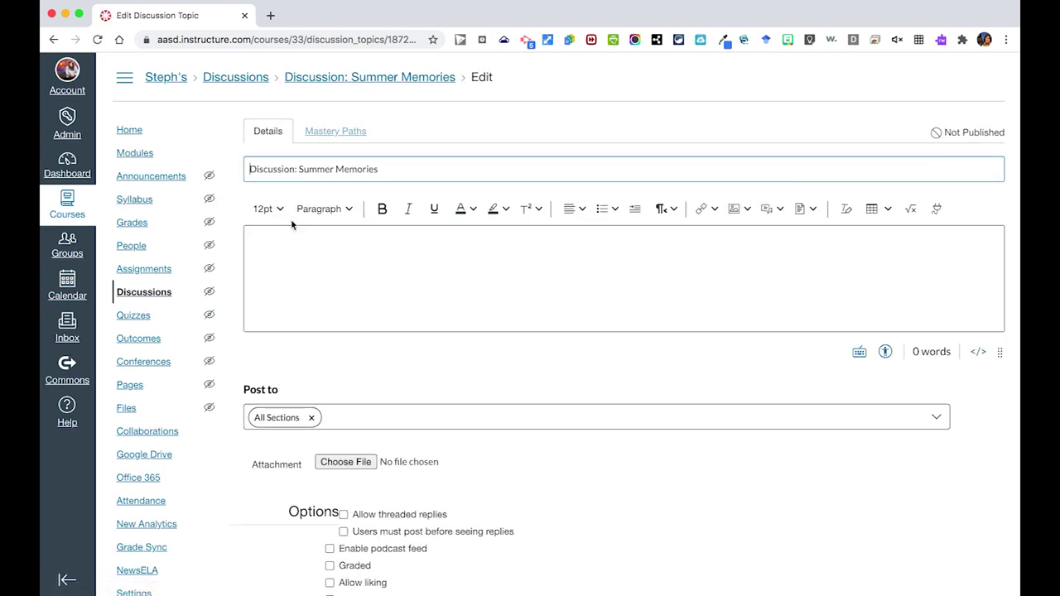
left_click(308, 270)
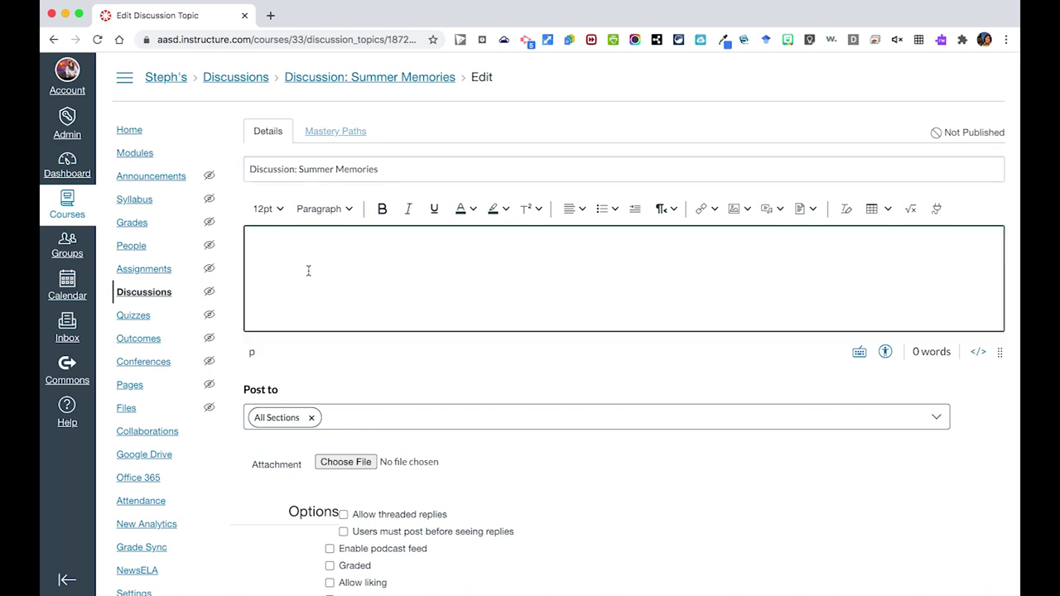
type("W")
type("hat is your favoi")
type("ite memor")
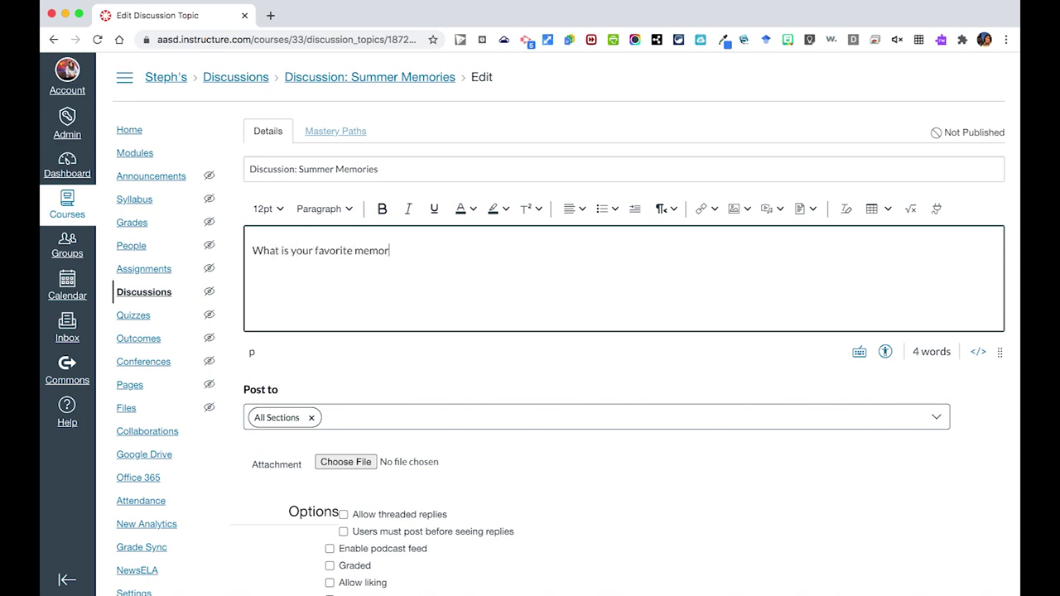
type("y from this summer?")
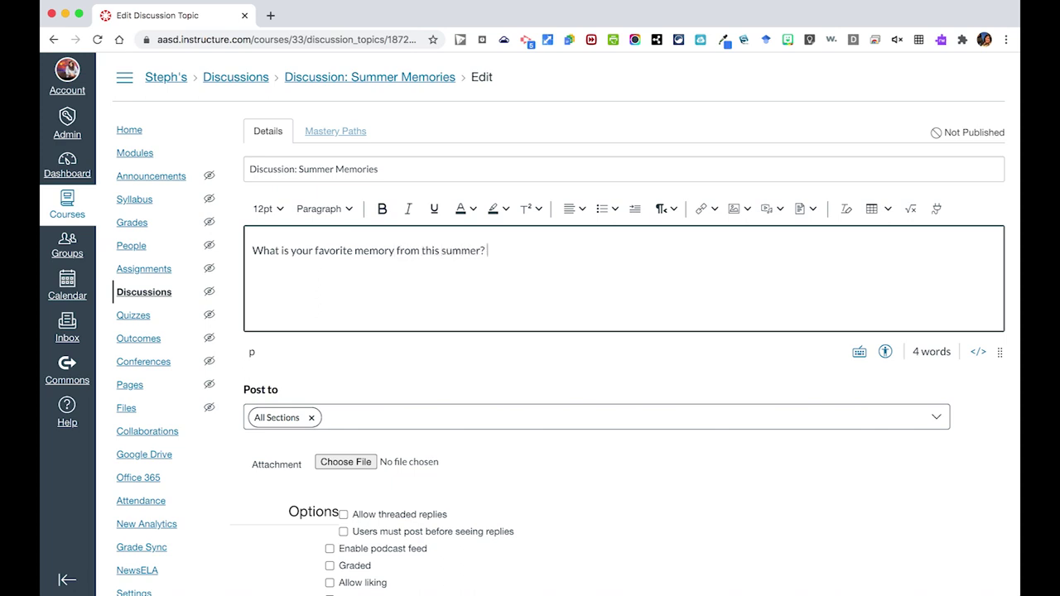
Upload Discussion Summer Activities.png from the computer's Graphics folder and insert it in the discussion description
left_click(741, 211)
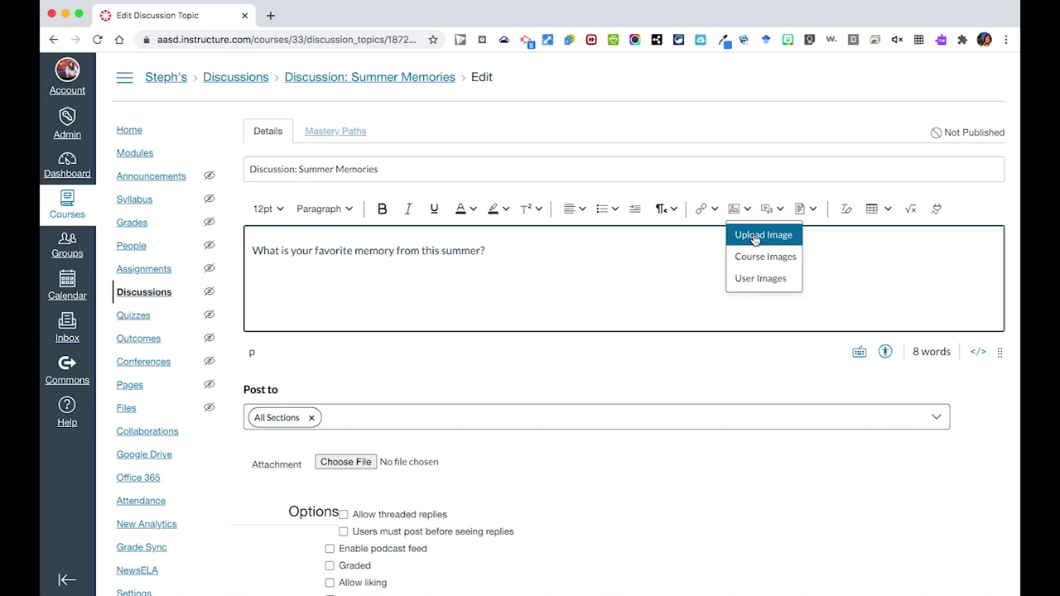
left_click(755, 237)
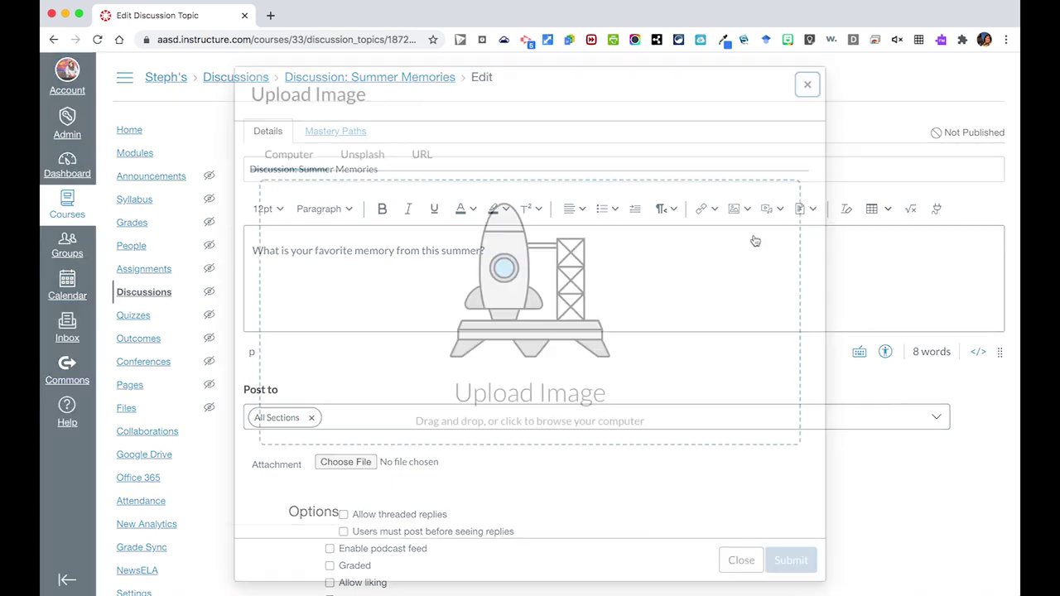
left_click(514, 308)
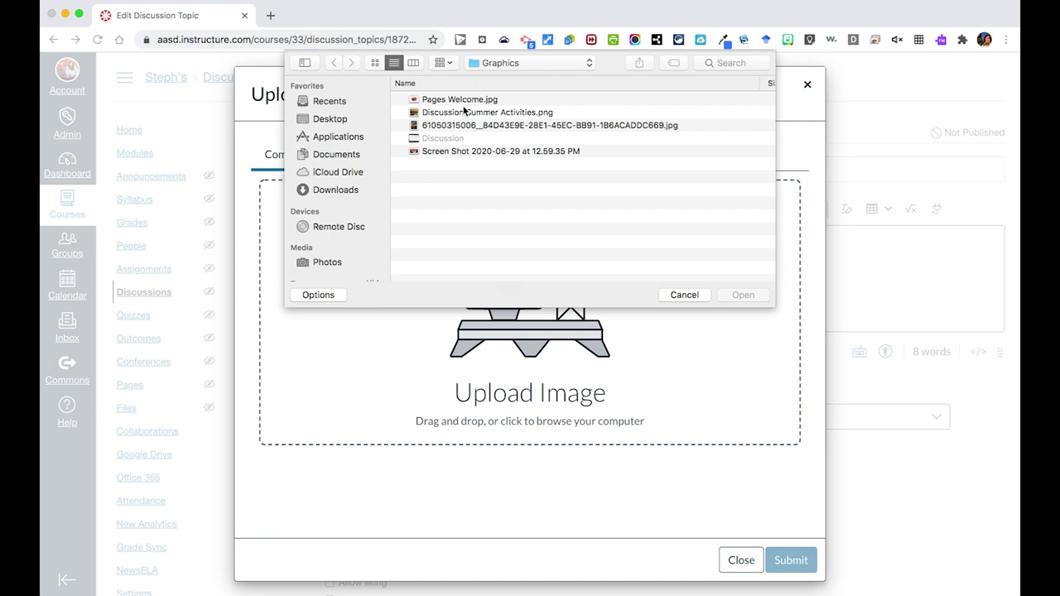
double_click(466, 111)
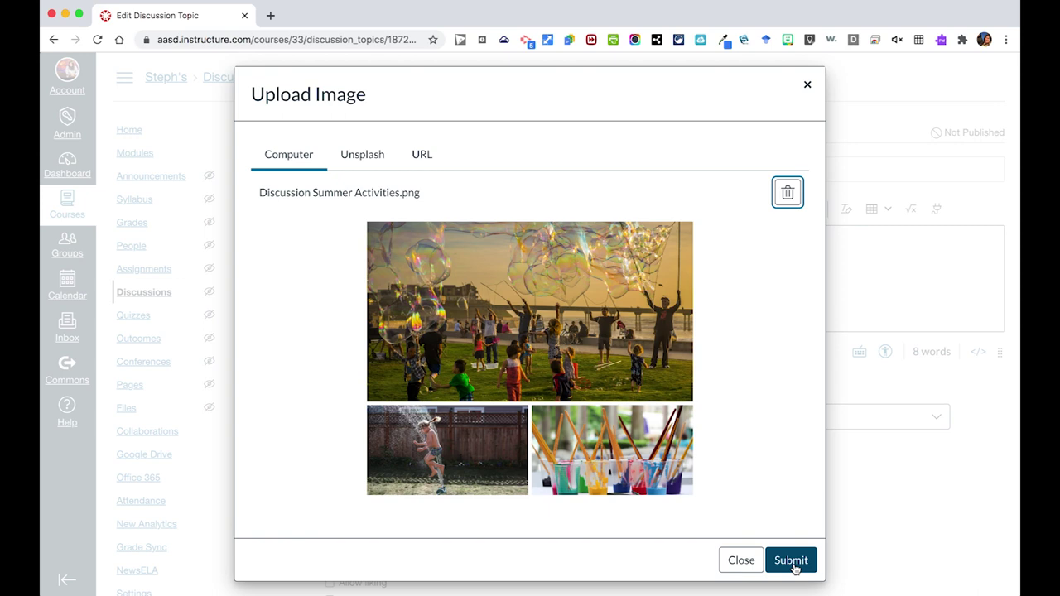
left_click(791, 560)
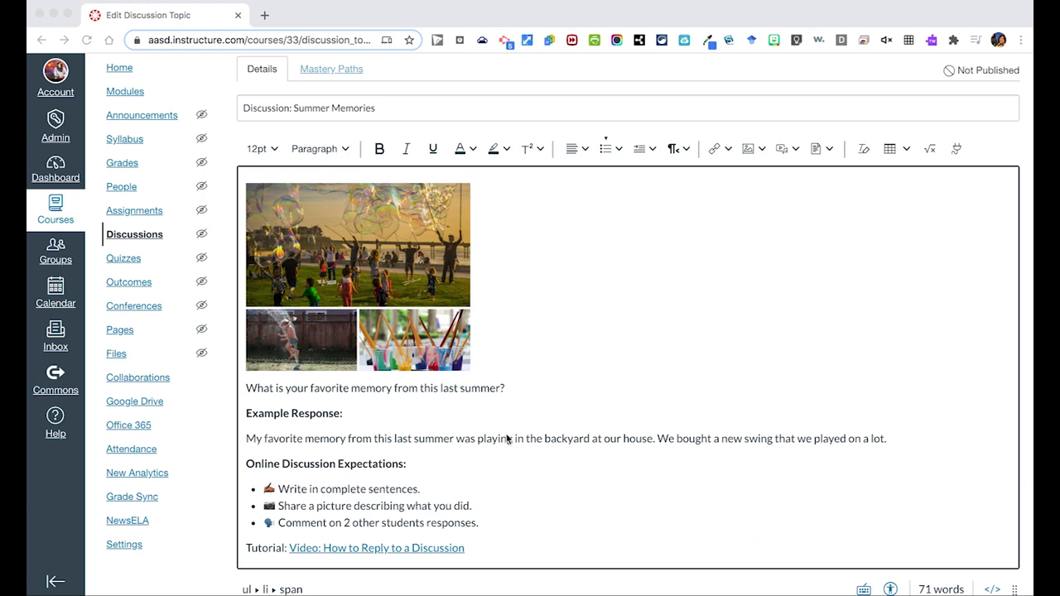
Review the discussion's description and allow threaded replies in its options
scroll(470, 413, "down", 2)
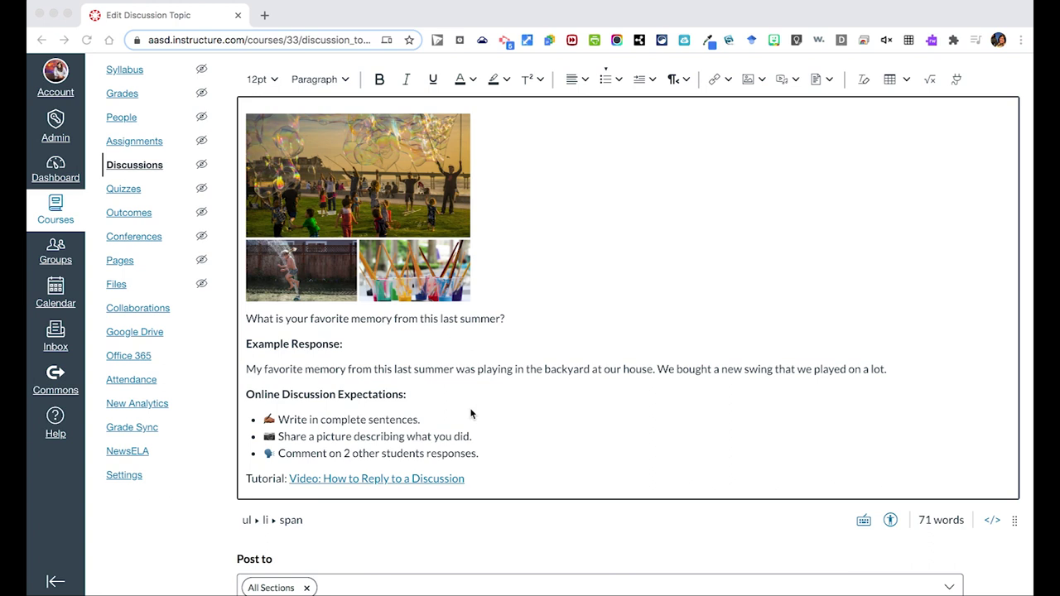
scroll(470, 413, "down", 1)
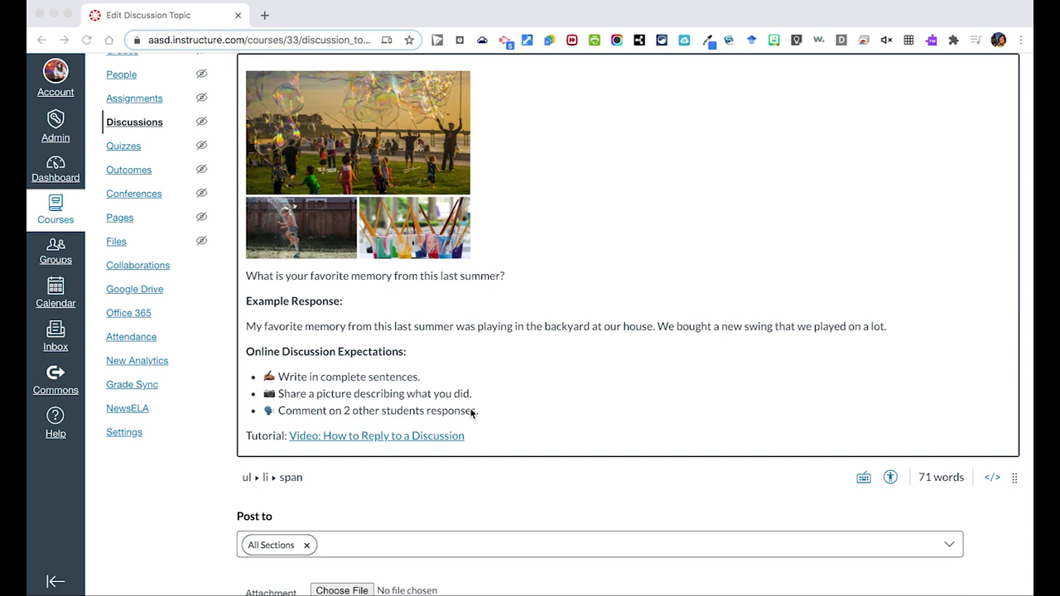
scroll(471, 413, "up", 2)
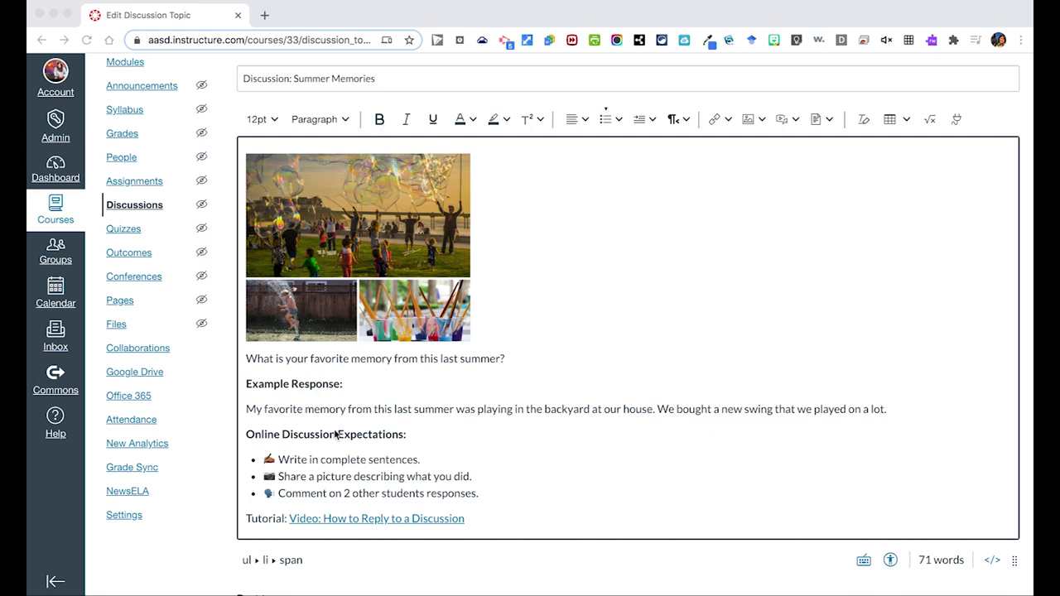
scroll(336, 434, "down", 5)
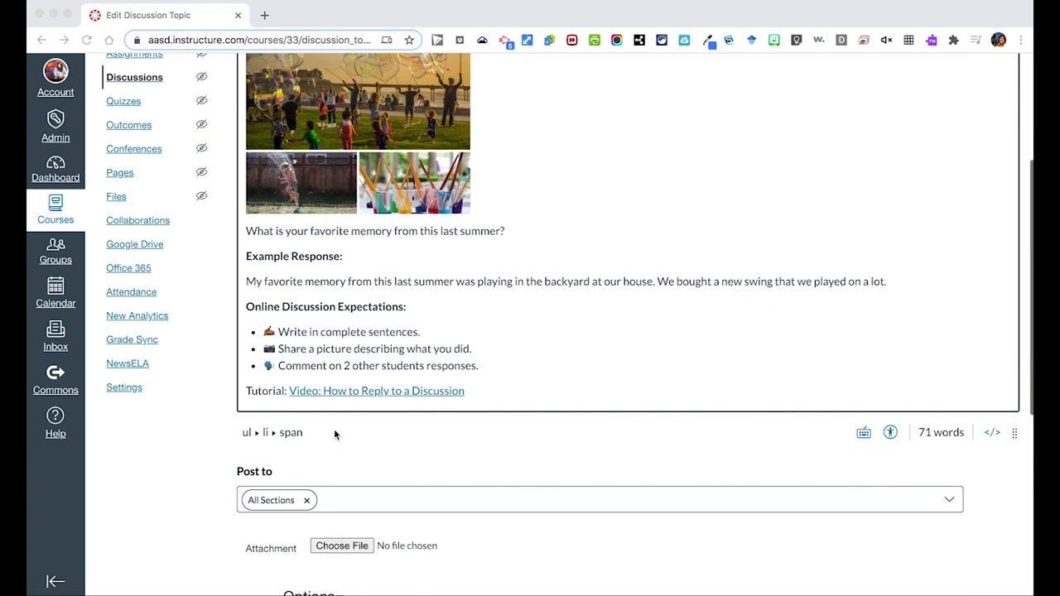
scroll(334, 433, "down", 3)
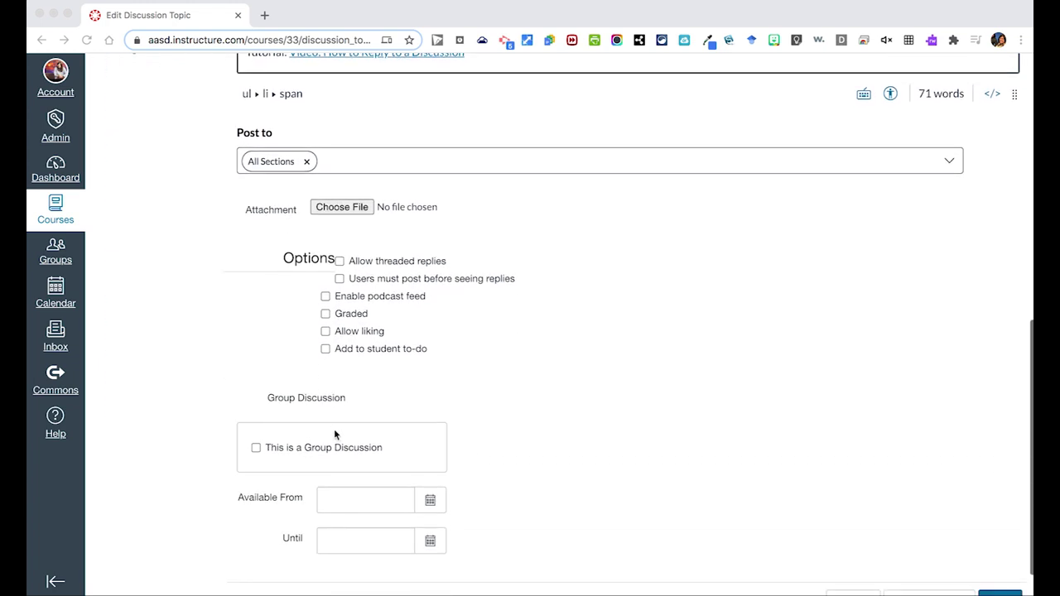
scroll(335, 434, "down", 1)
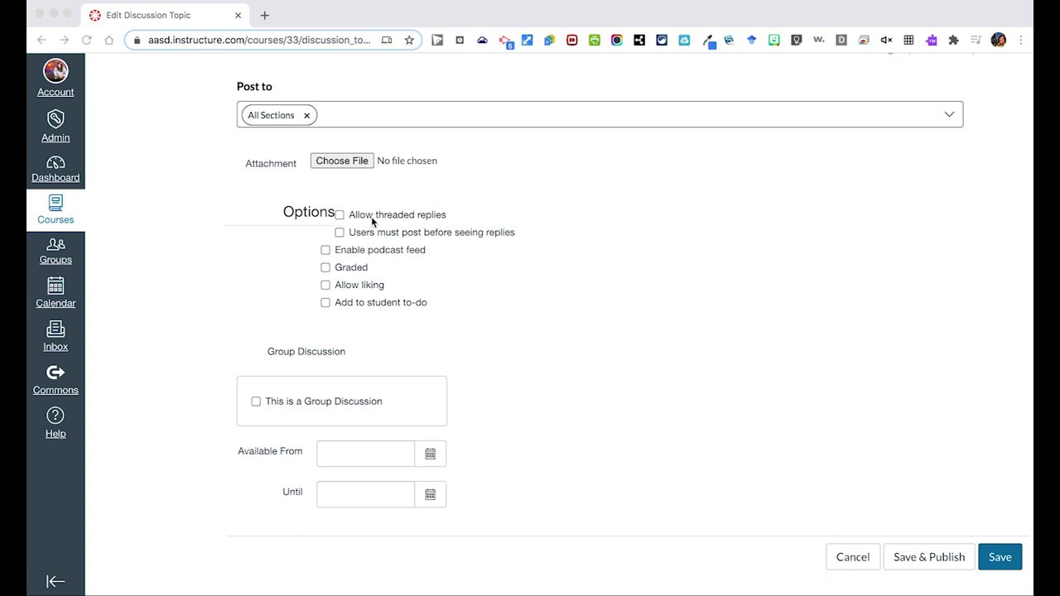
left_click(340, 217)
left_click(340, 216)
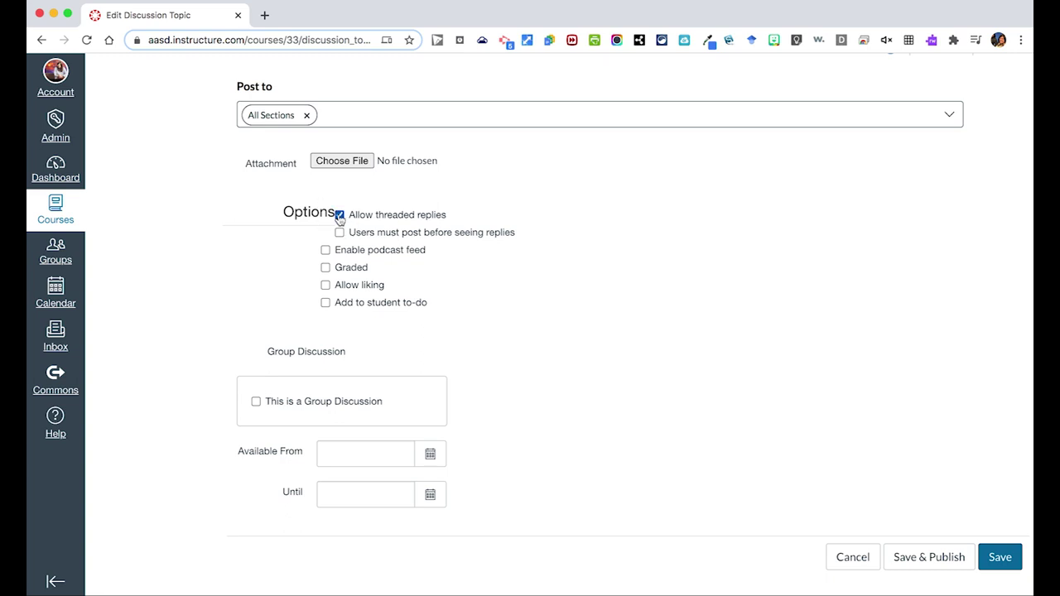
Make the discussion graded to examine its points, assignment group and due date settings, and turn grading off again
left_click(360, 268)
scroll(360, 268, "down", 1)
scroll(390, 229, "down", 4)
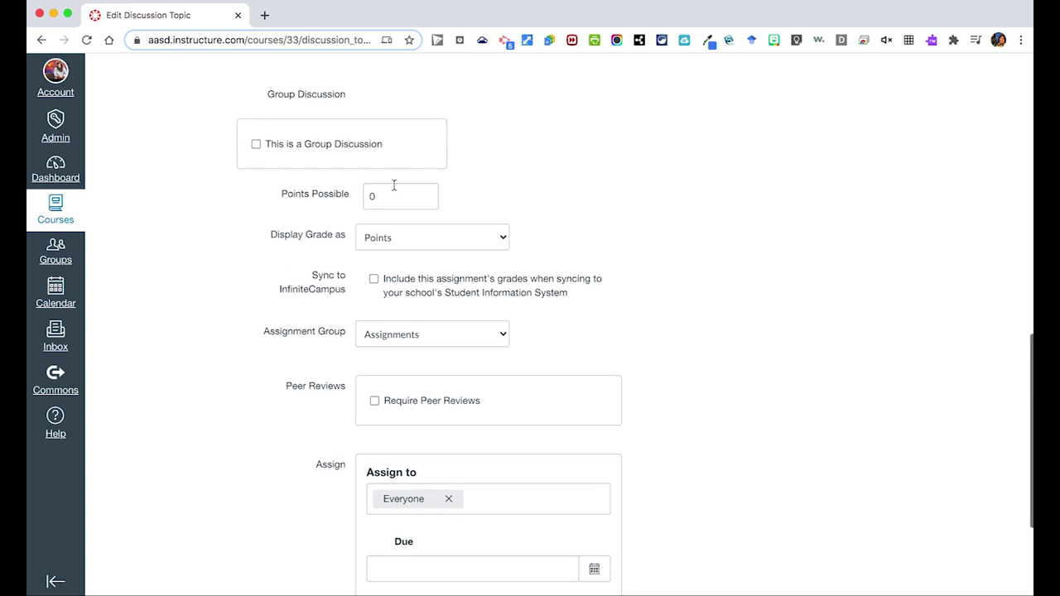
scroll(406, 236, "down", 3)
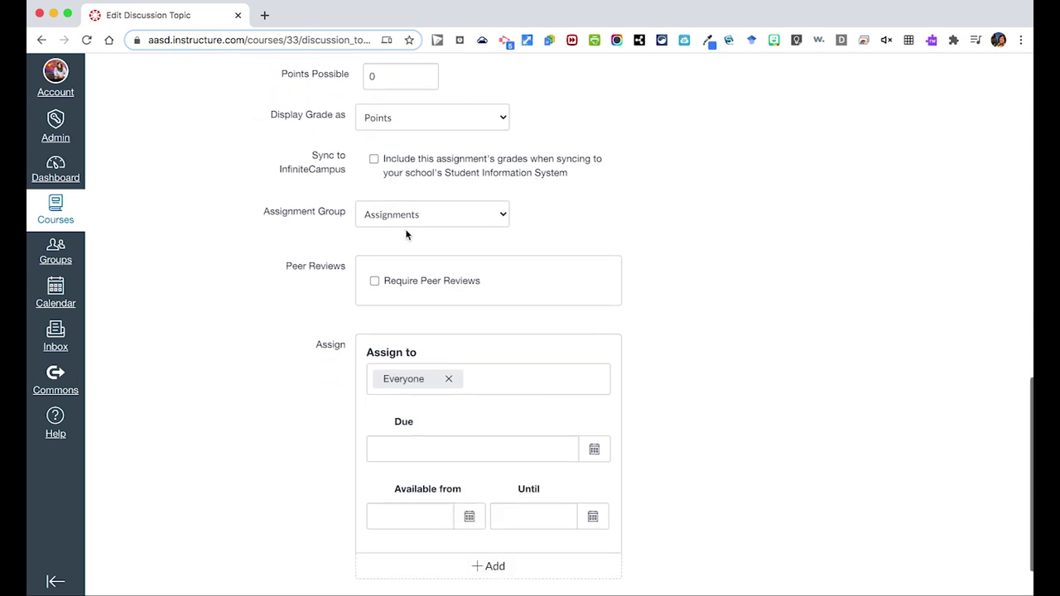
scroll(406, 236, "up", 4)
scroll(405, 236, "up", 3)
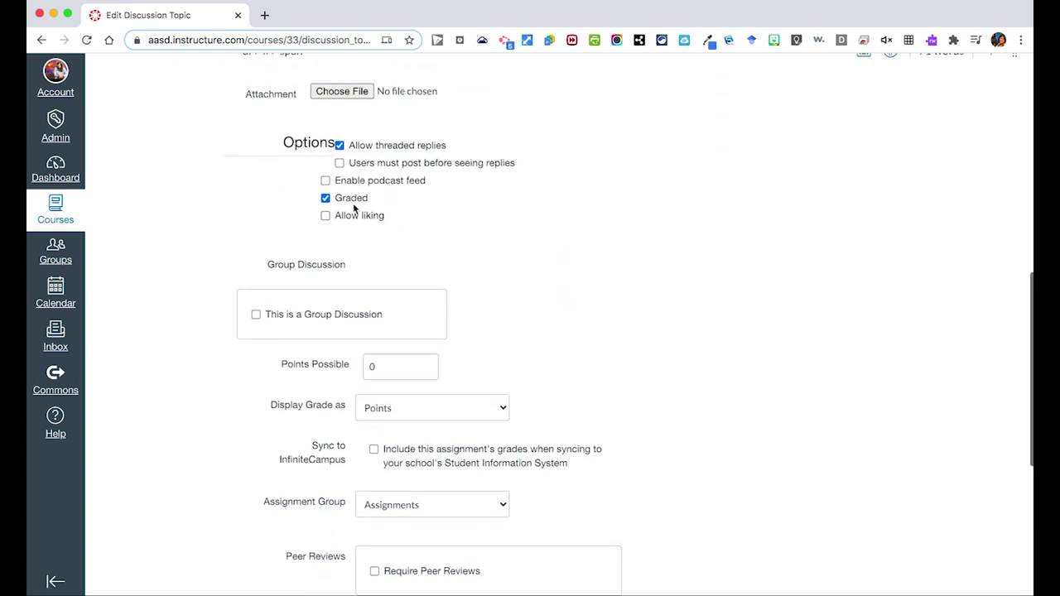
left_click(326, 199)
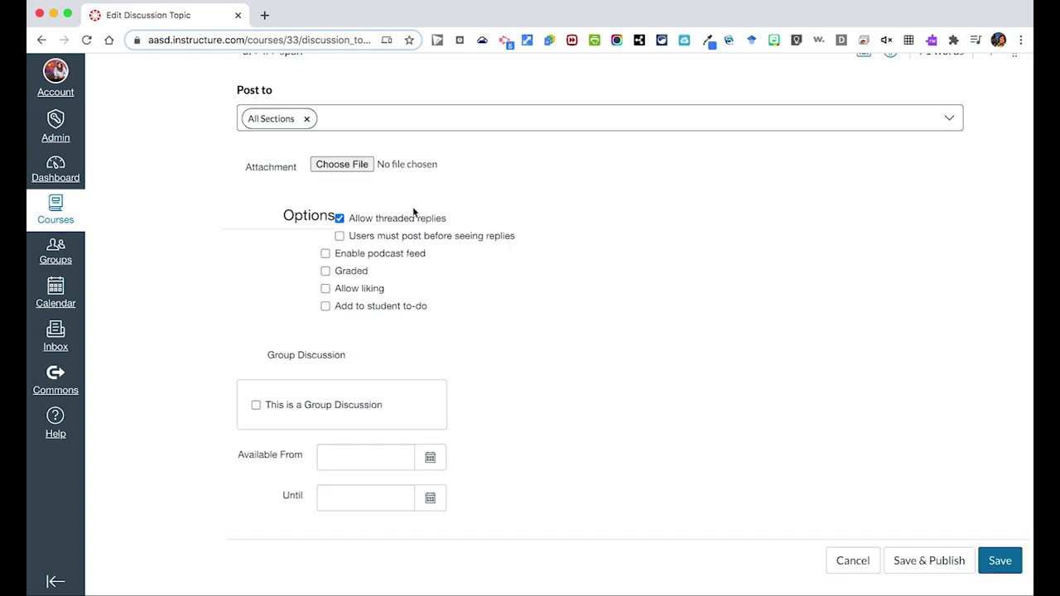
Allow liking for the discussion, and examine the student to-do date setting before turning that option off again
left_click(369, 291)
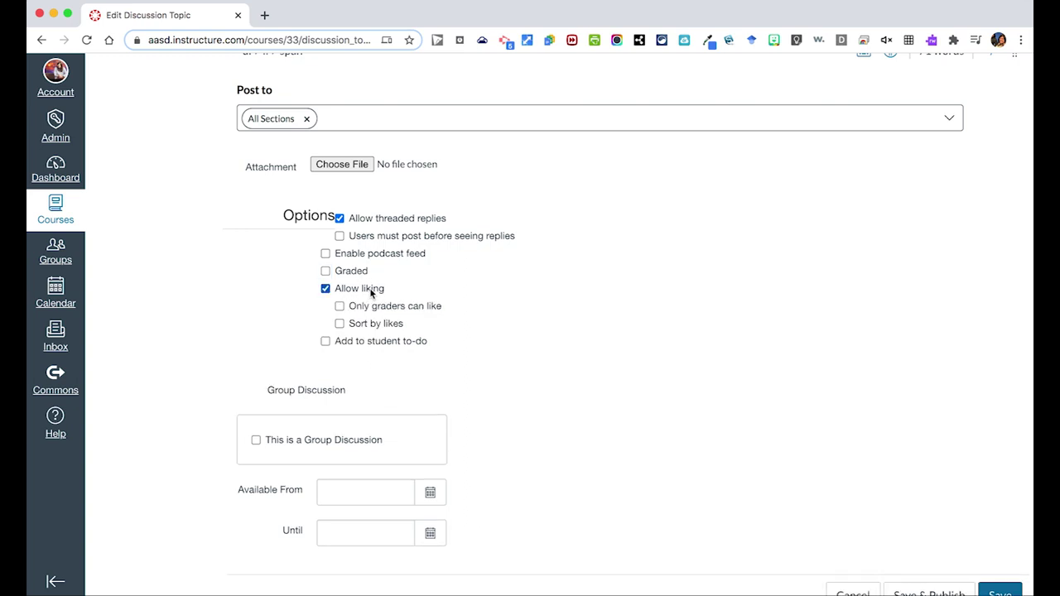
left_click(369, 343)
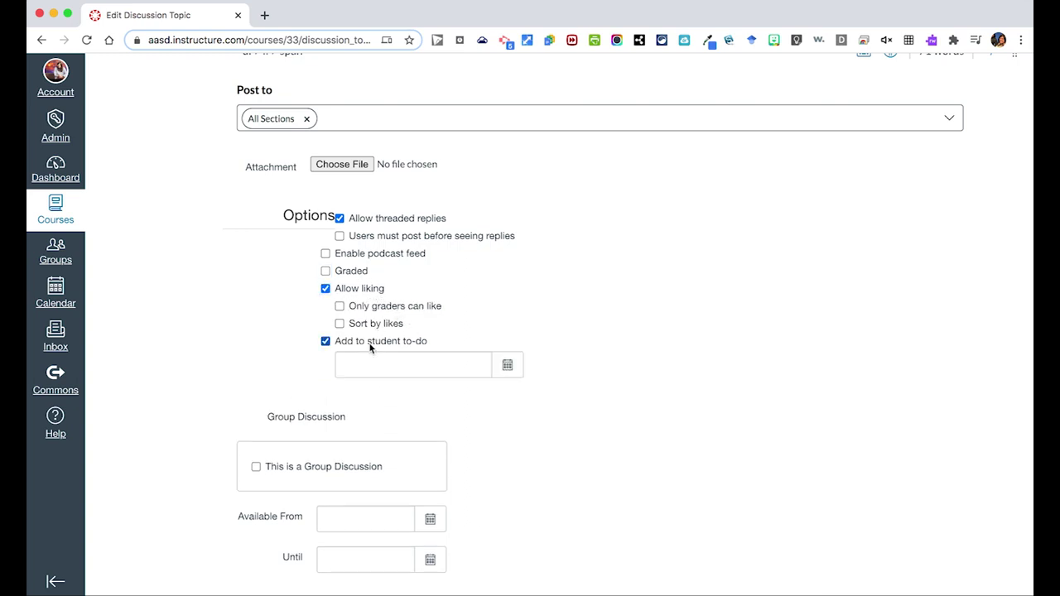
left_click(507, 365)
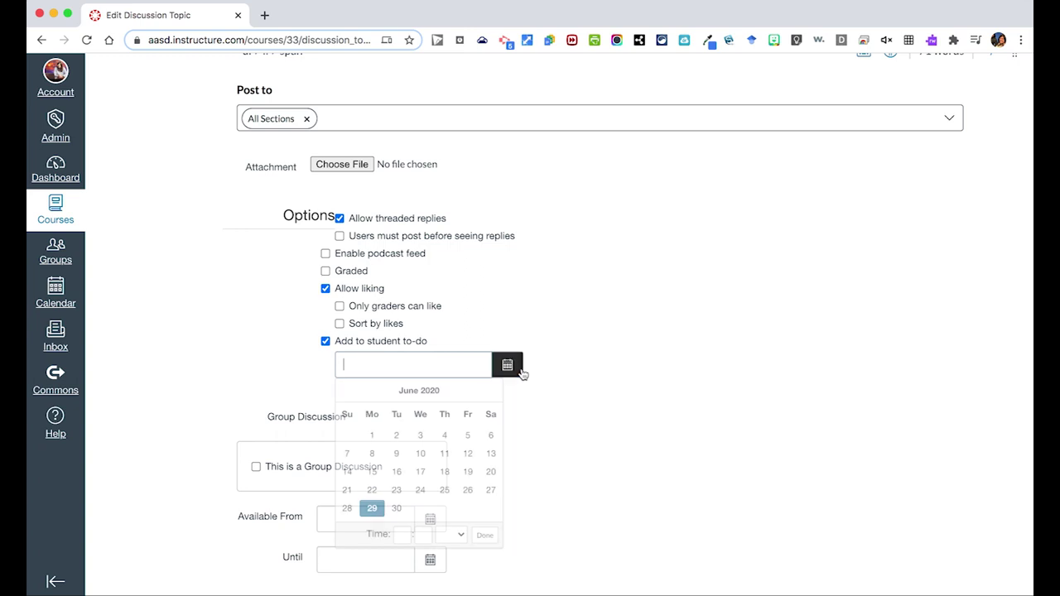
left_click(324, 341)
Save and publish the Summer Memories discussion and review its description as posted
scroll(260, 334, "down", 1)
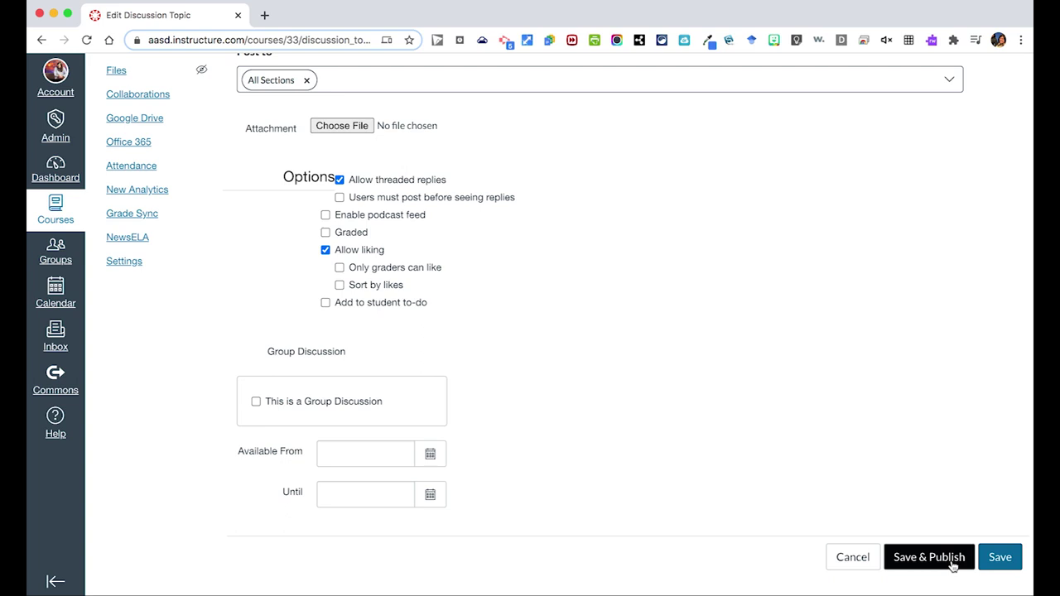
left_click(952, 561)
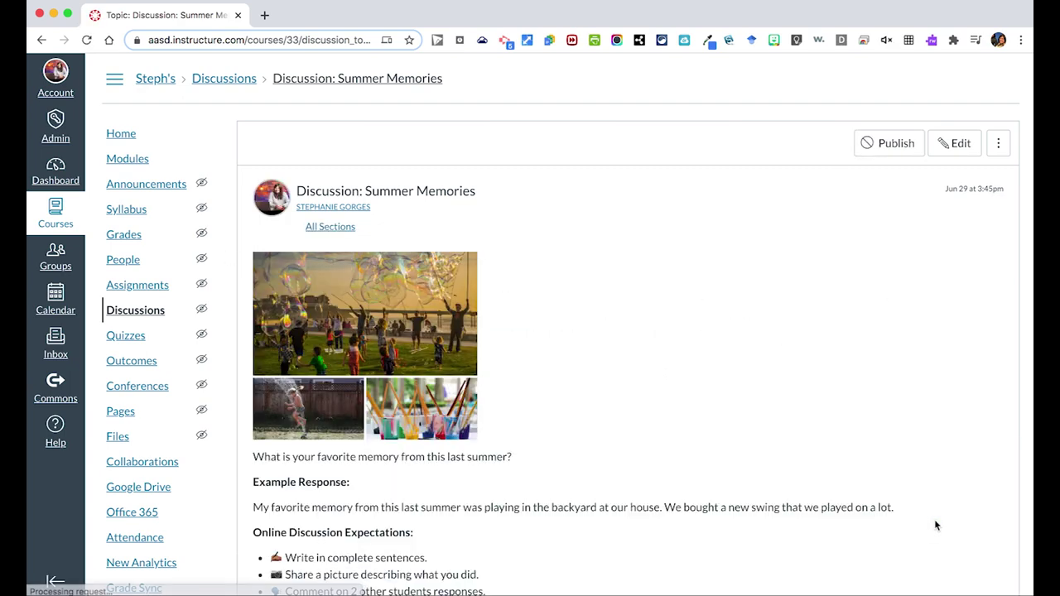
scroll(811, 428, "down", 3)
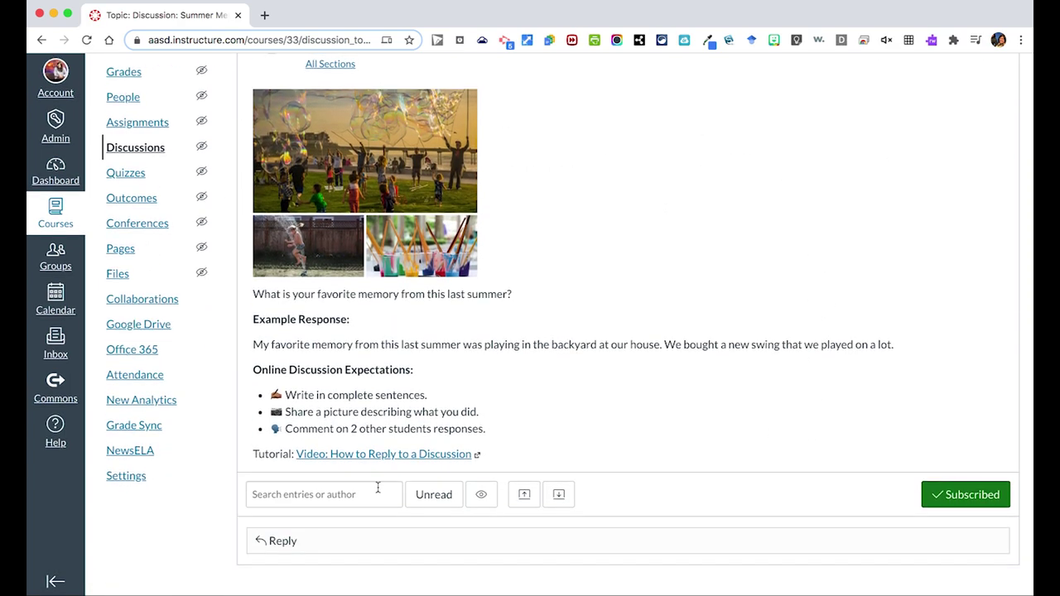
Start a reply containing a copy of the example response about the backyard swing, with an empty line above the text
left_click(338, 540)
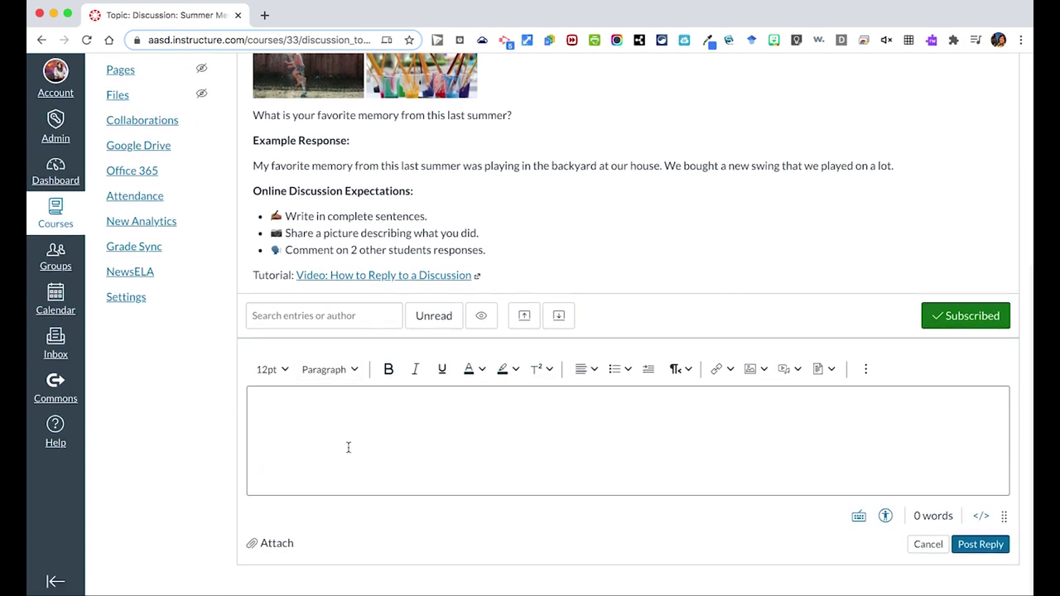
left_click(347, 434)
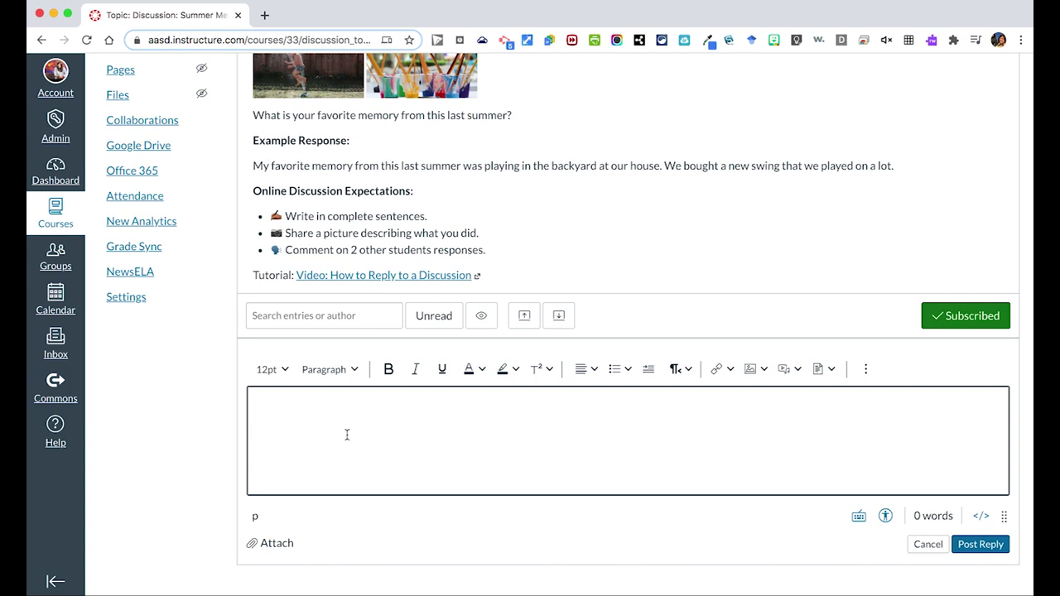
triple_click(356, 167)
key("ctrl+c")
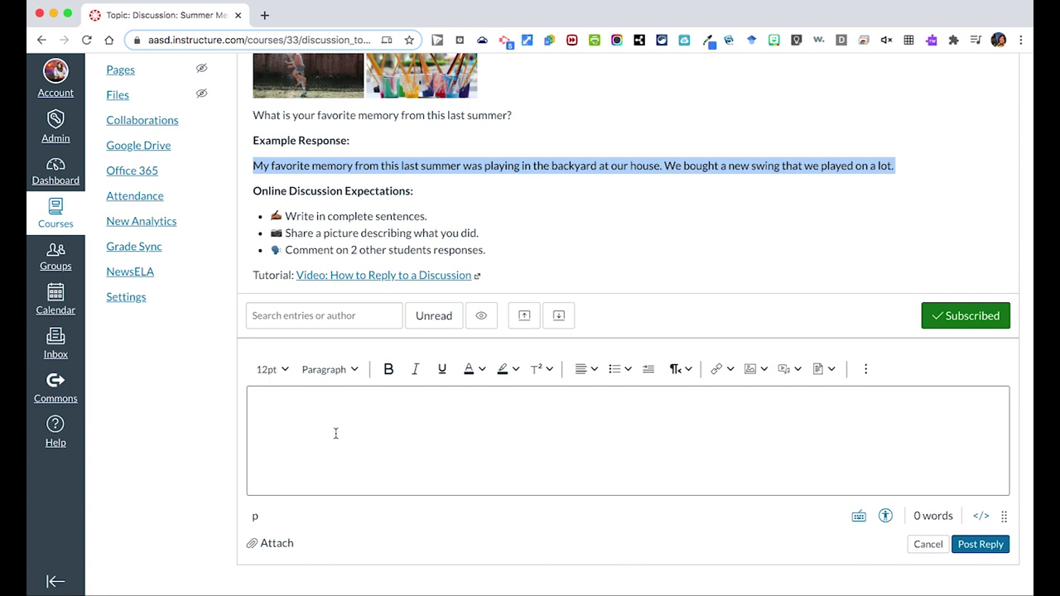
left_click(328, 433)
key("ctrl+v")
key("super+Left")
key("Return")
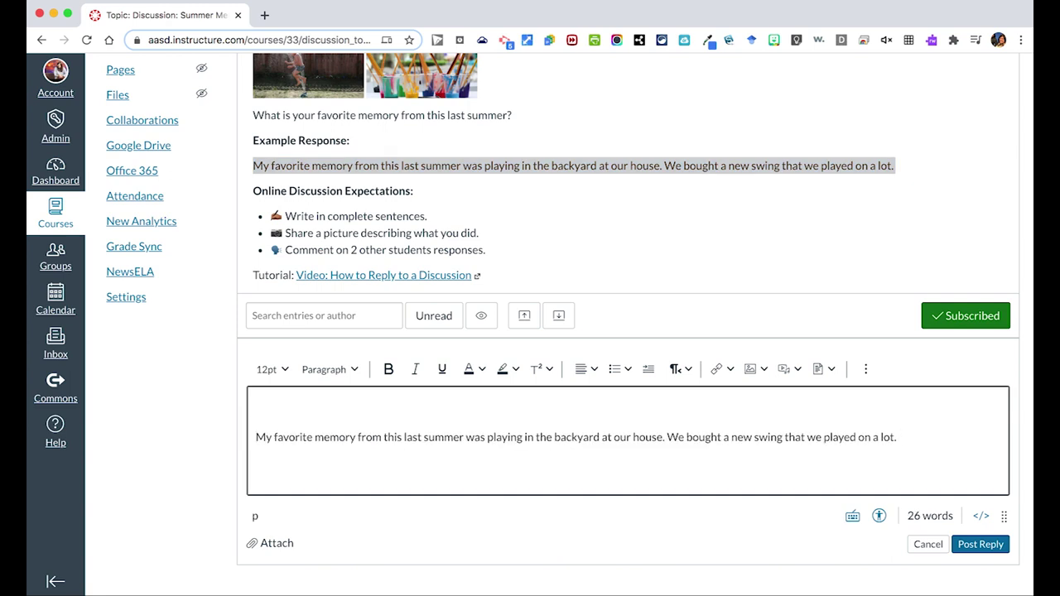
left_click(757, 369)
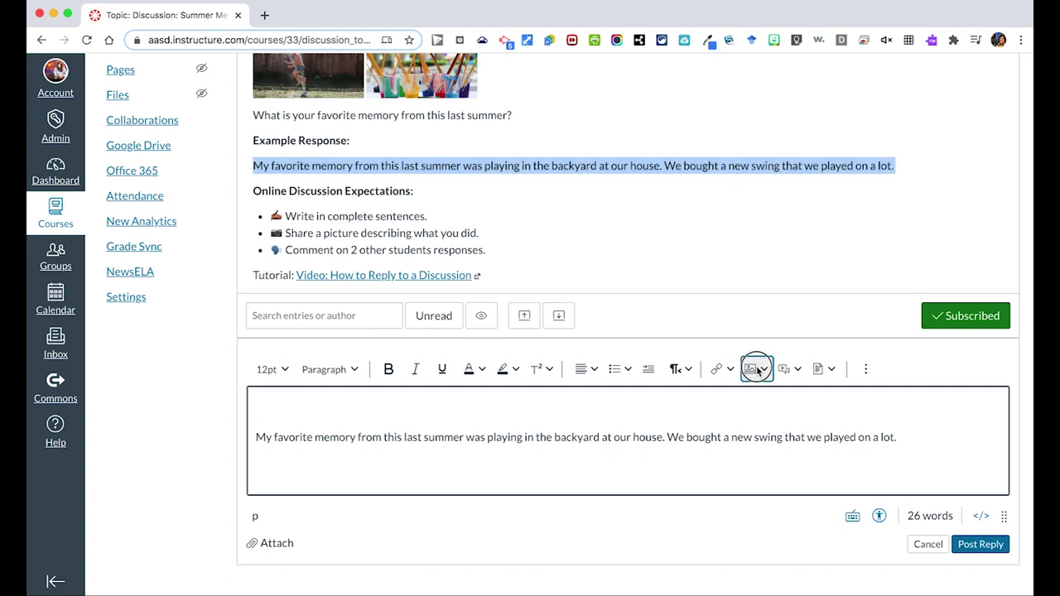
left_click(766, 395)
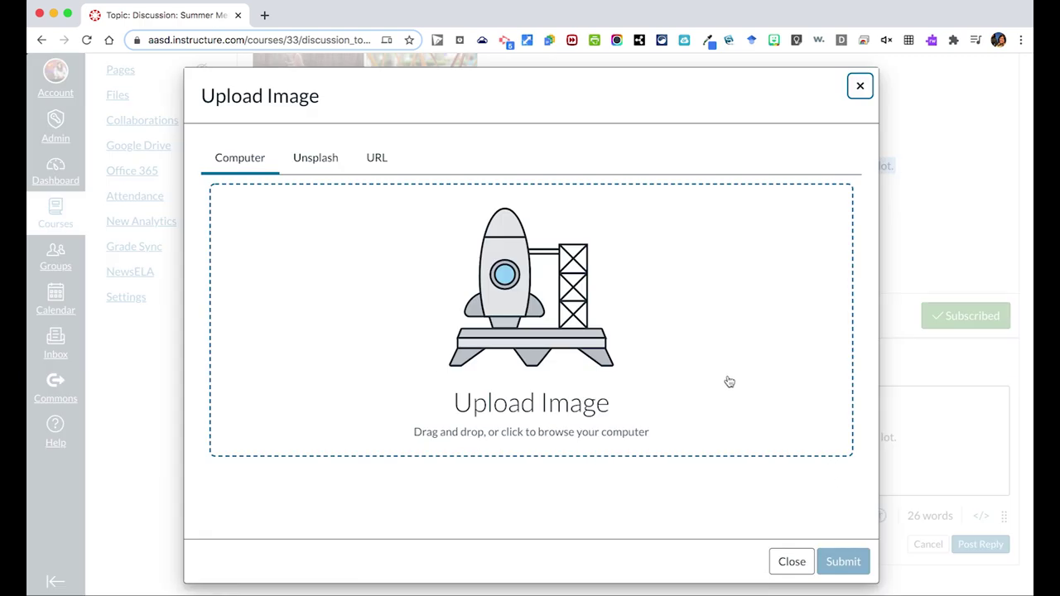
left_click(573, 332)
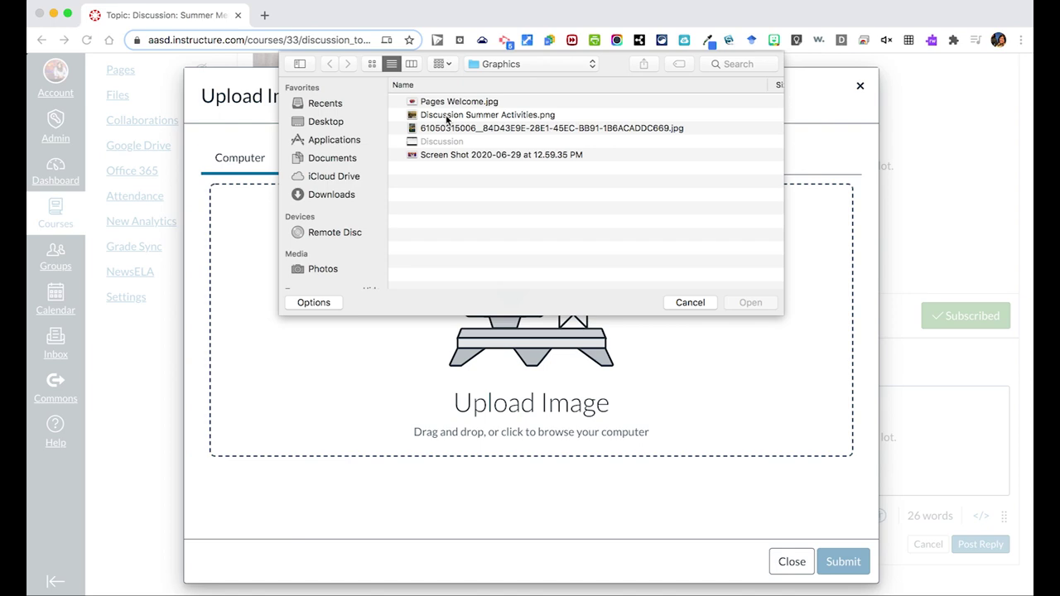
double_click(446, 128)
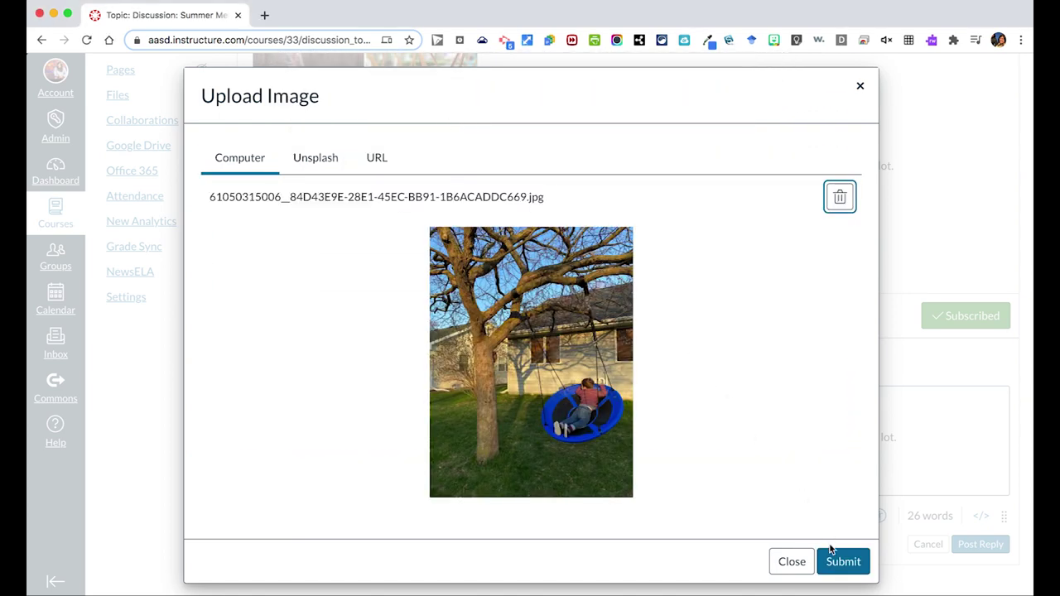
left_click(832, 558)
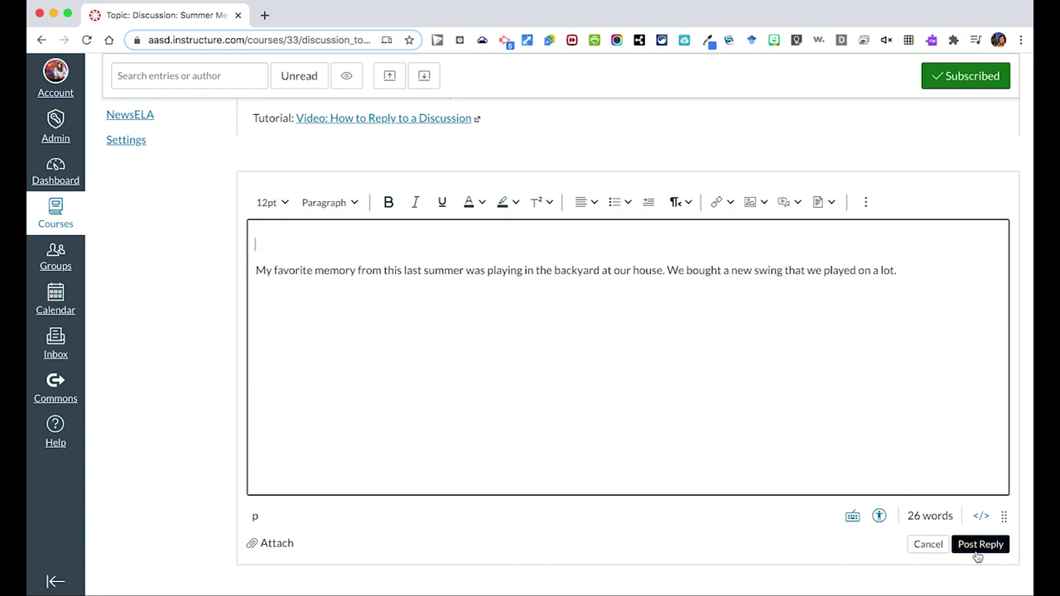
left_click(976, 551)
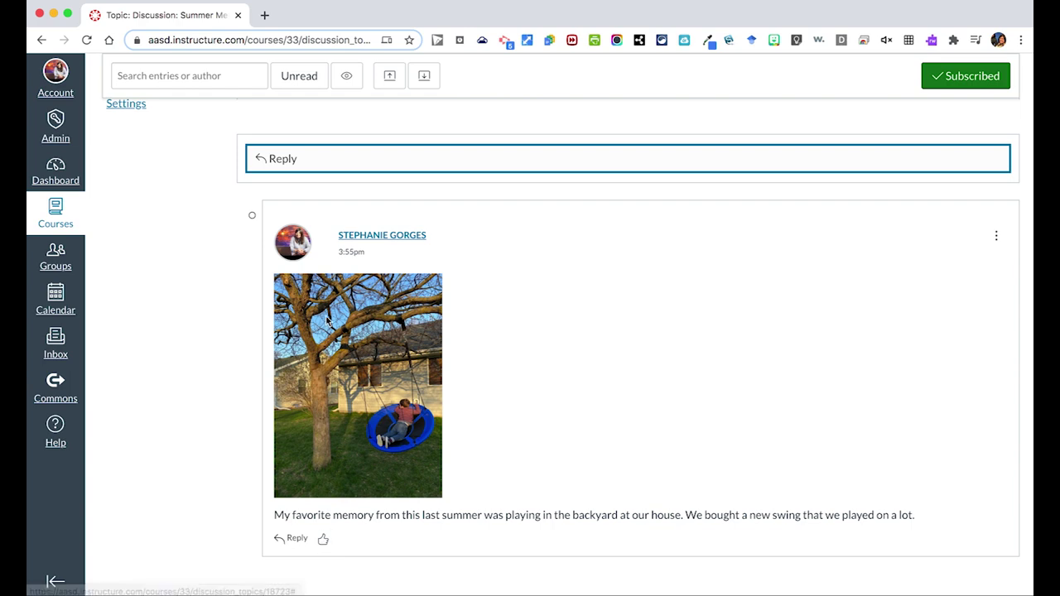
Review the discussion and the posted reply, and open the Record option for adding media in another reply
scroll(325, 320, "up", 5)
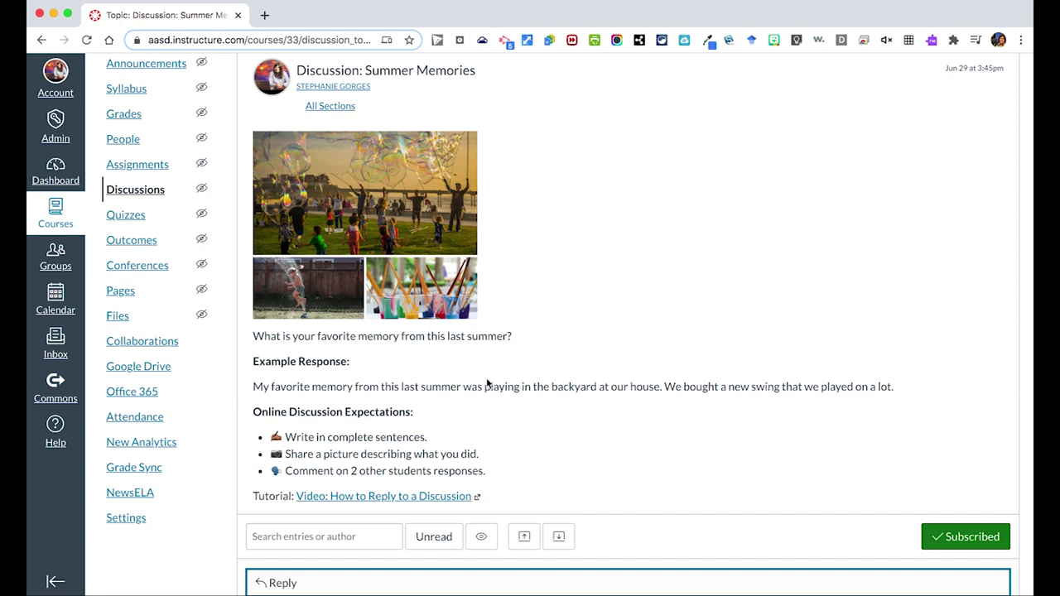
scroll(486, 382, "down", 4)
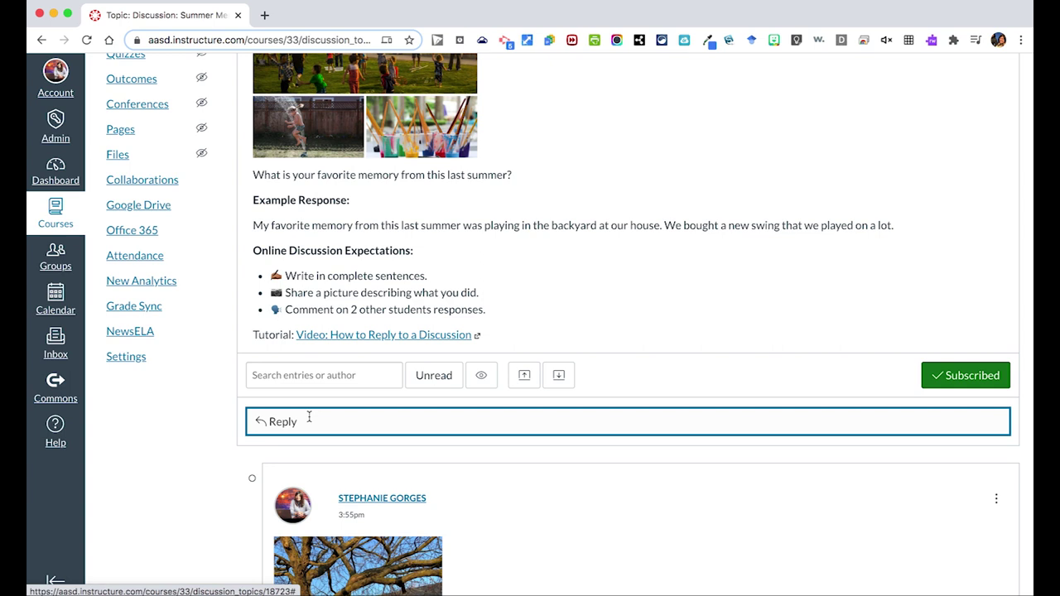
scroll(485, 428, "down", 4)
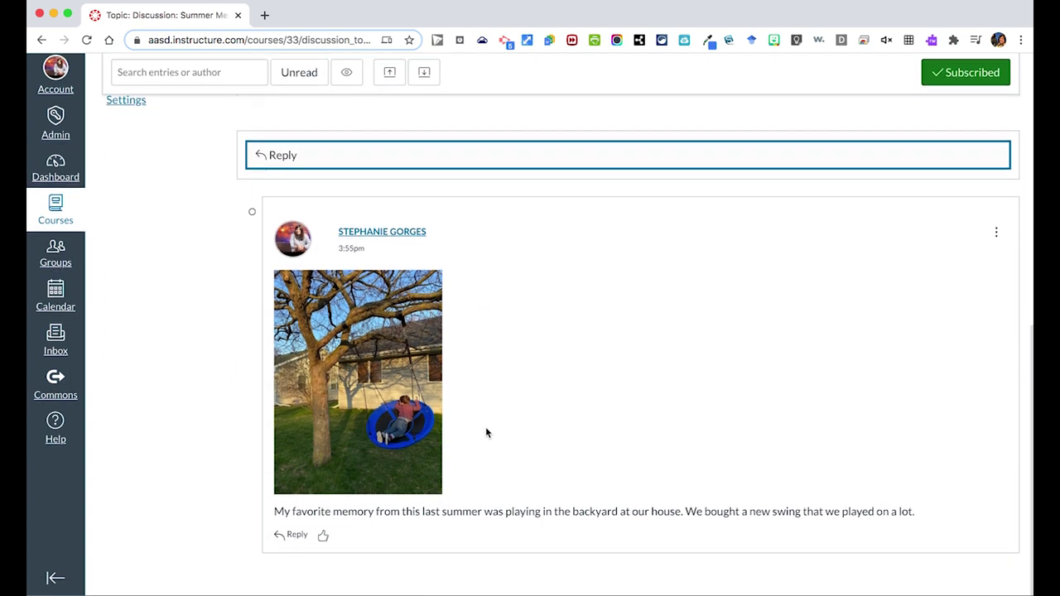
left_click(374, 160)
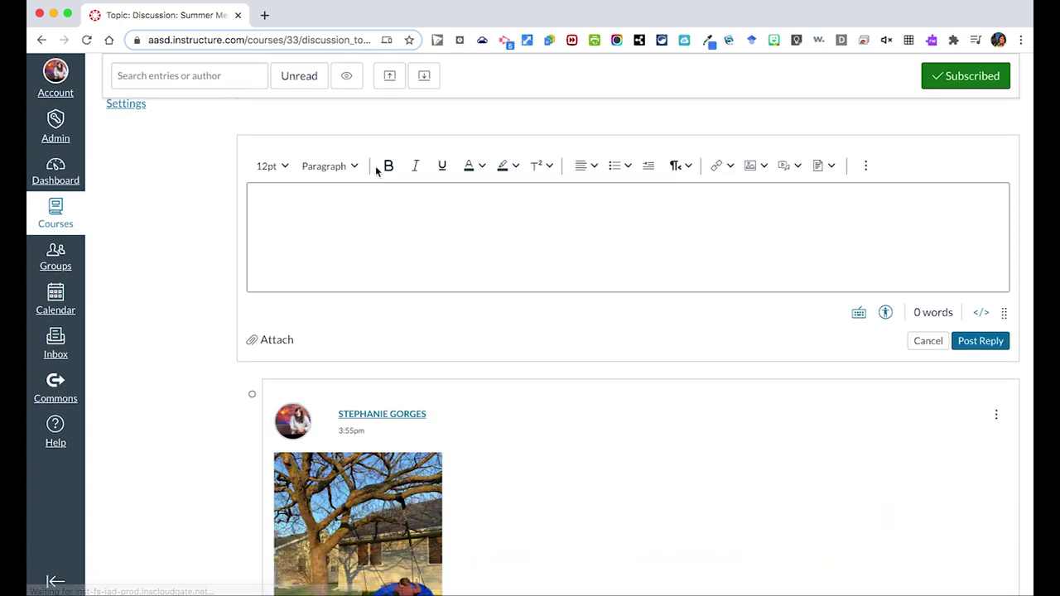
left_click(796, 166)
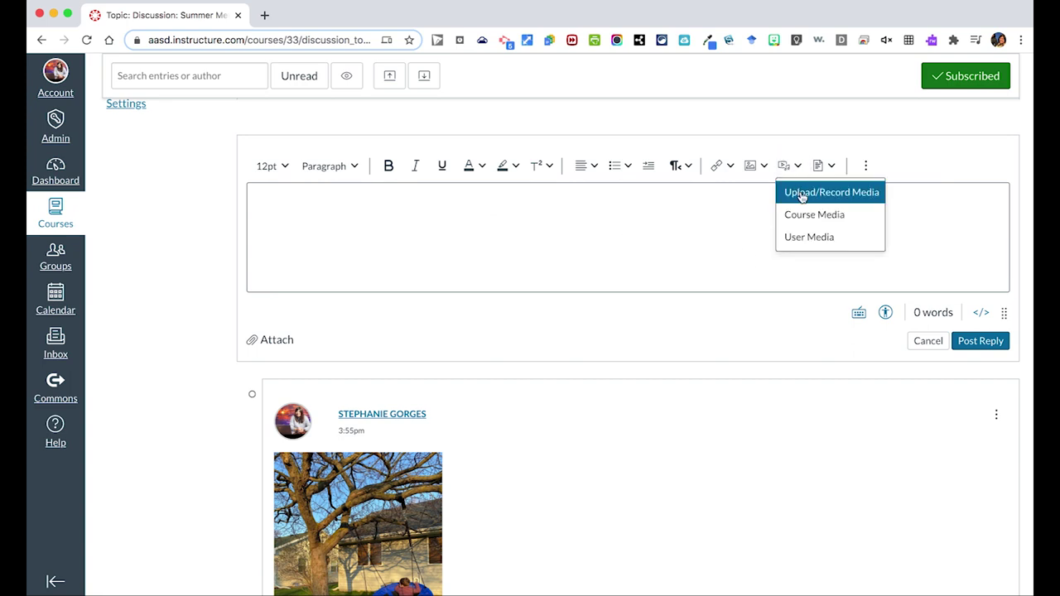
left_click(801, 194)
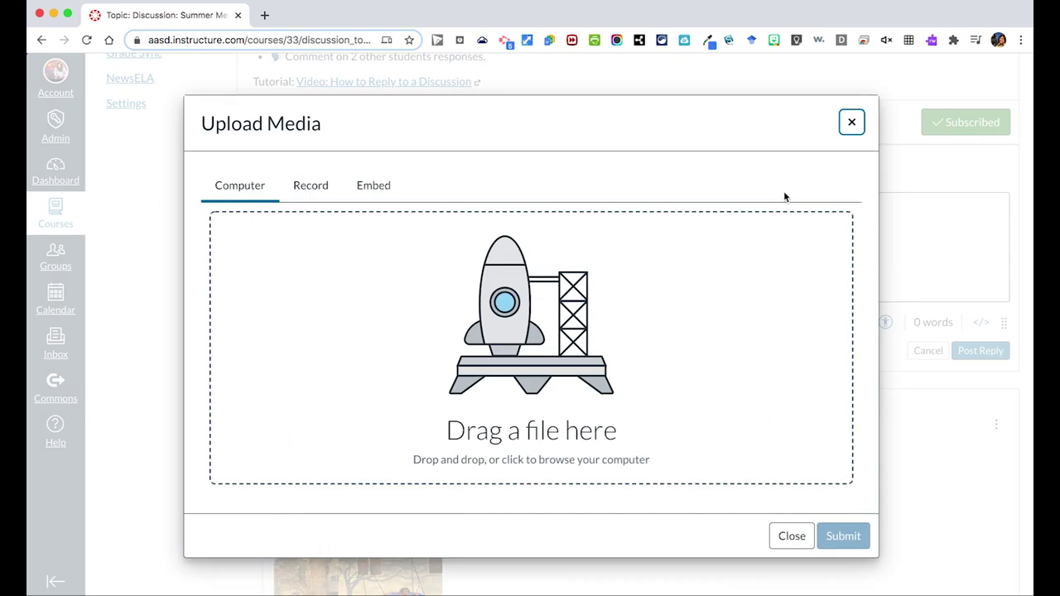
left_click(317, 187)
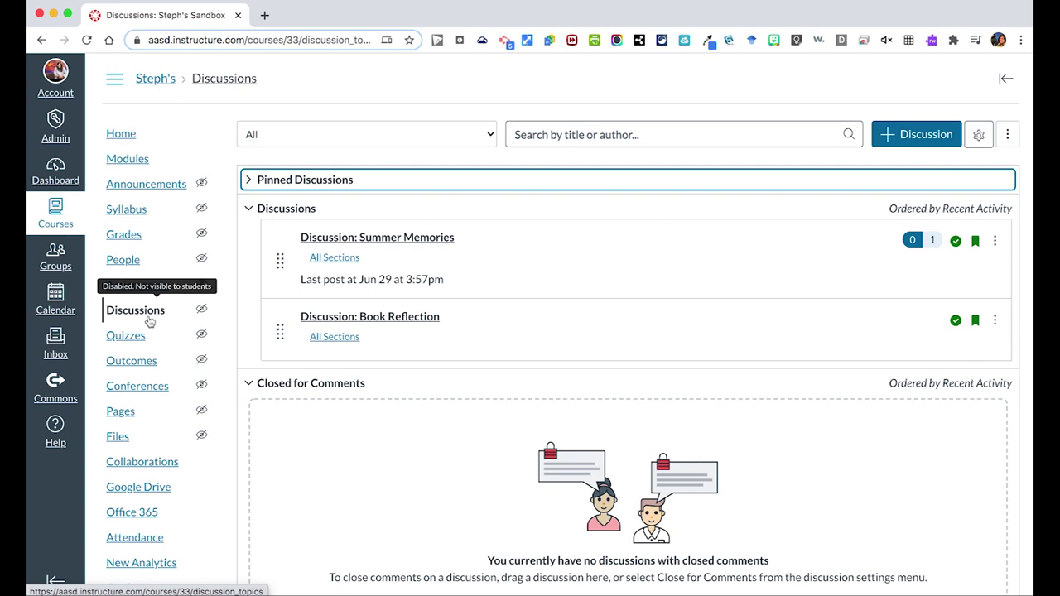
Add the existing Summer Memories discussion to the Creating in Canvas module without indentation
left_click(129, 159)
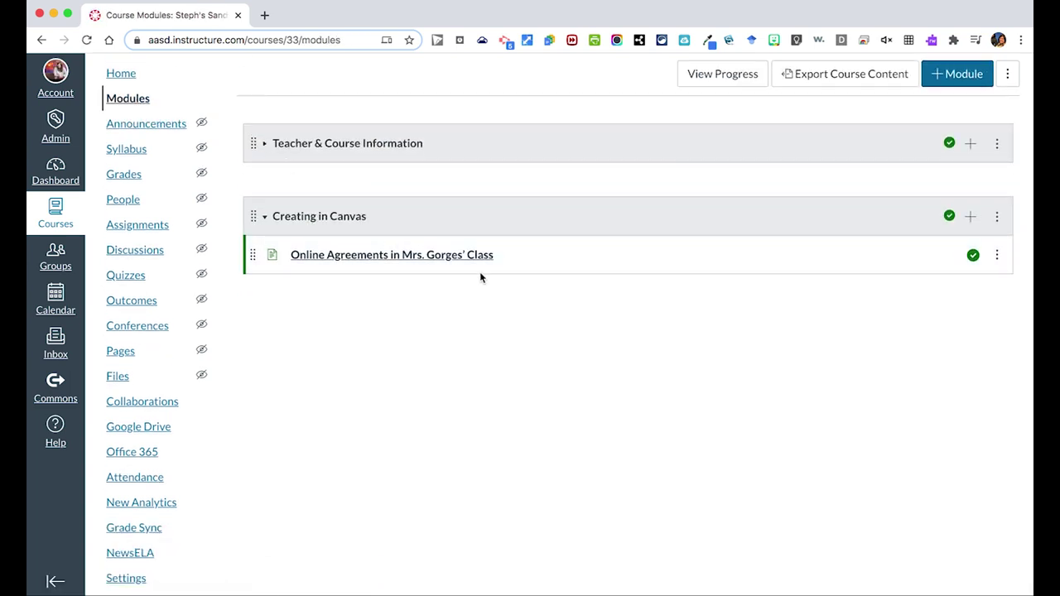
left_click(970, 218)
left_click(384, 216)
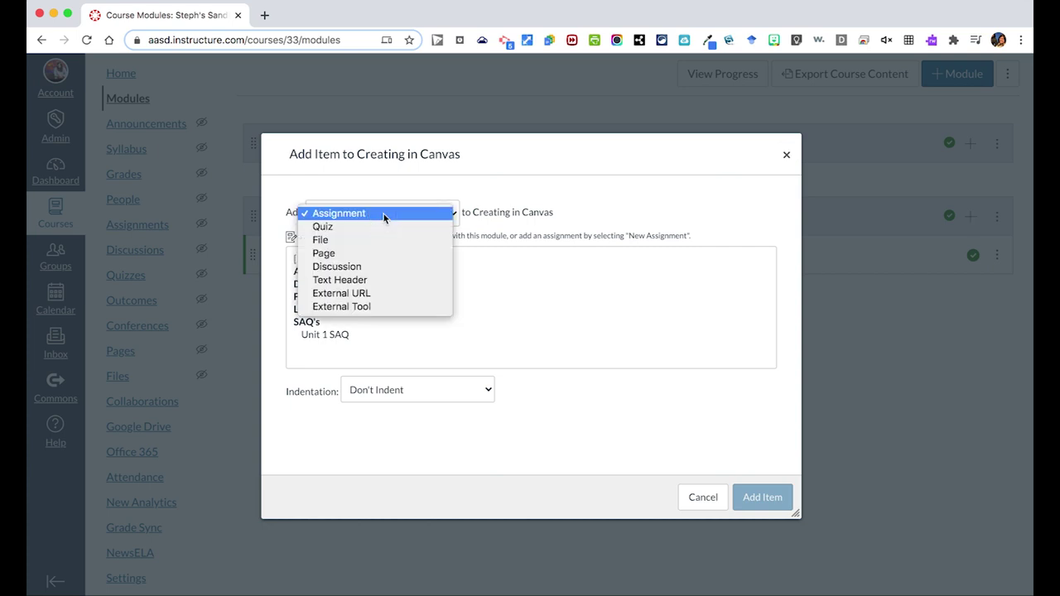
left_click(372, 266)
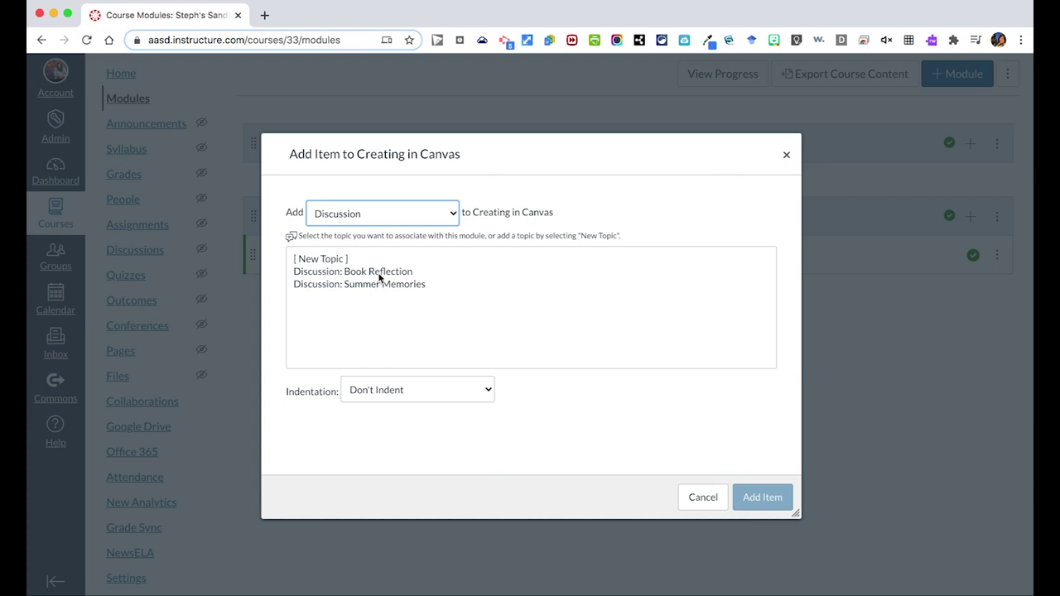
left_click(380, 285)
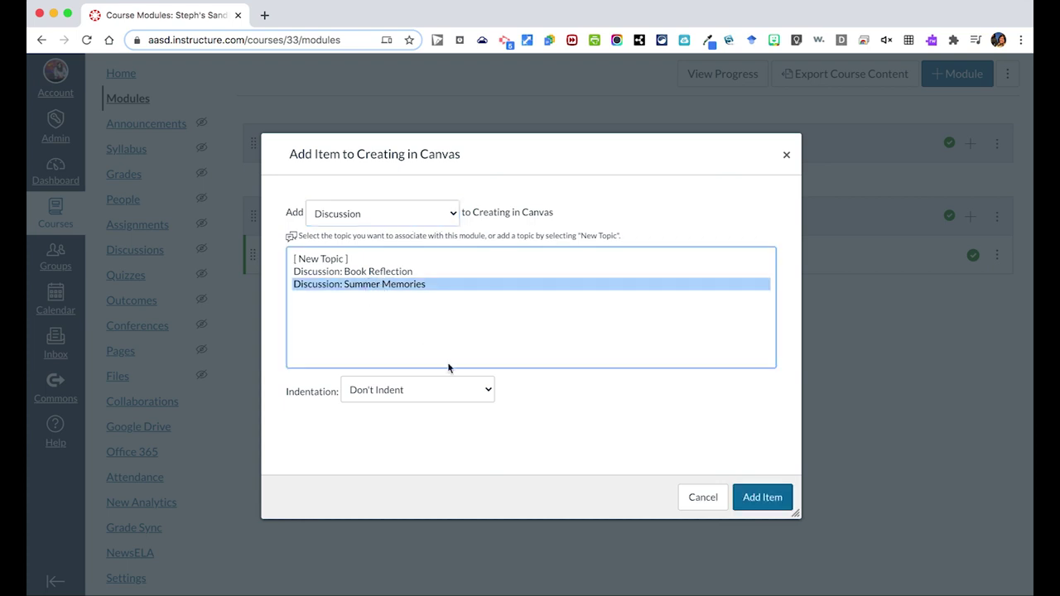
left_click(762, 497)
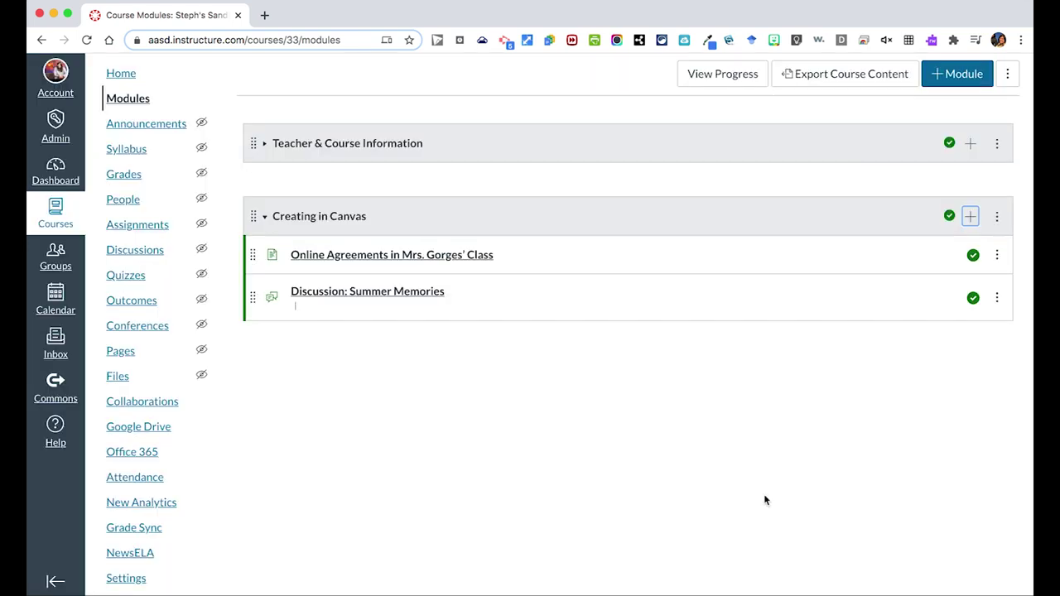